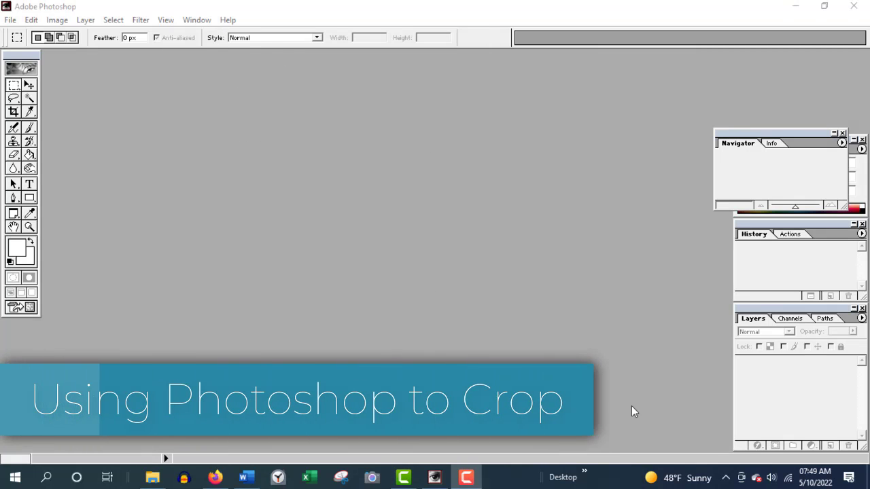
# Open the photo 20220504_111521.jpg from the Demo Reference photos raw folder
pyautogui.click(11, 20)
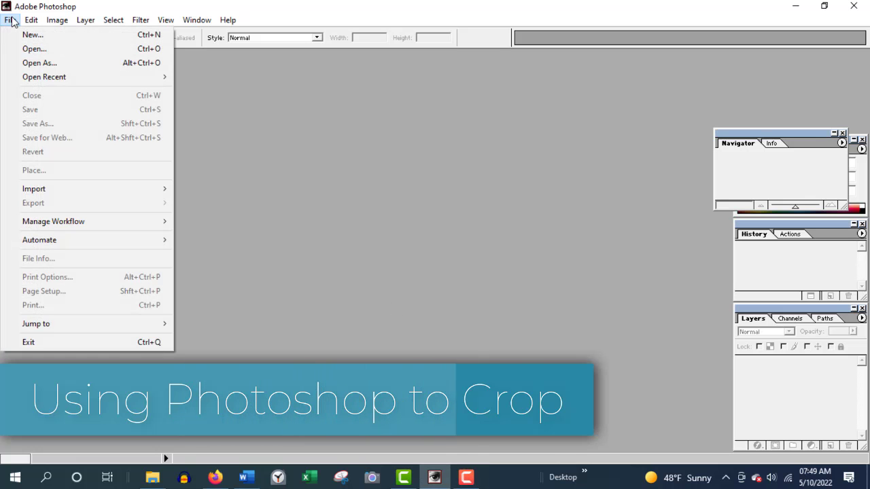
pyautogui.click(35, 49)
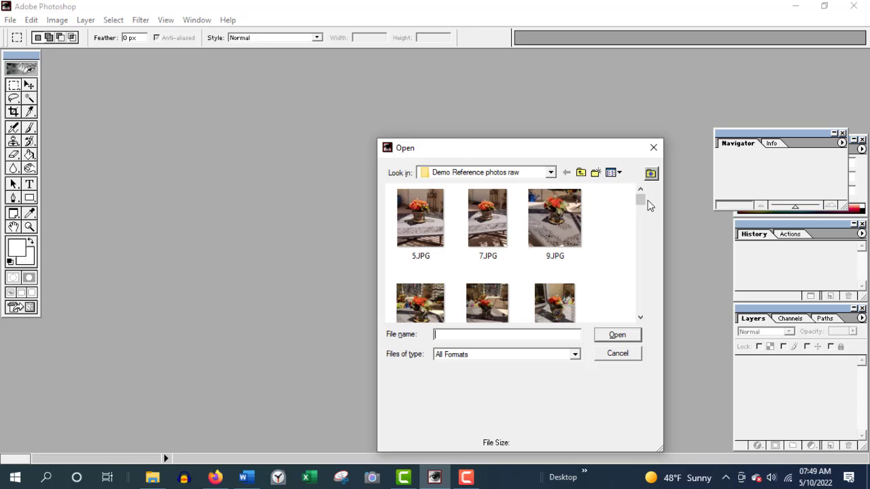
pyautogui.moveTo(640, 199); pyautogui.dragTo(640, 234)
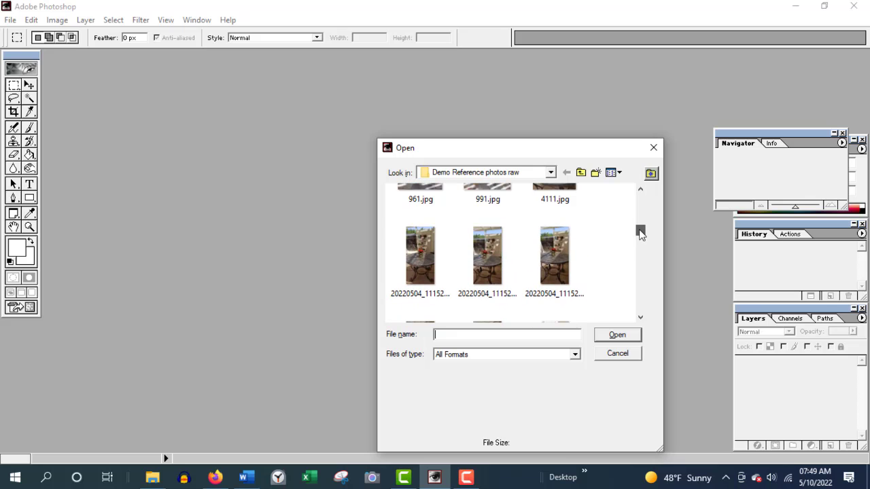
pyautogui.click(420, 237)
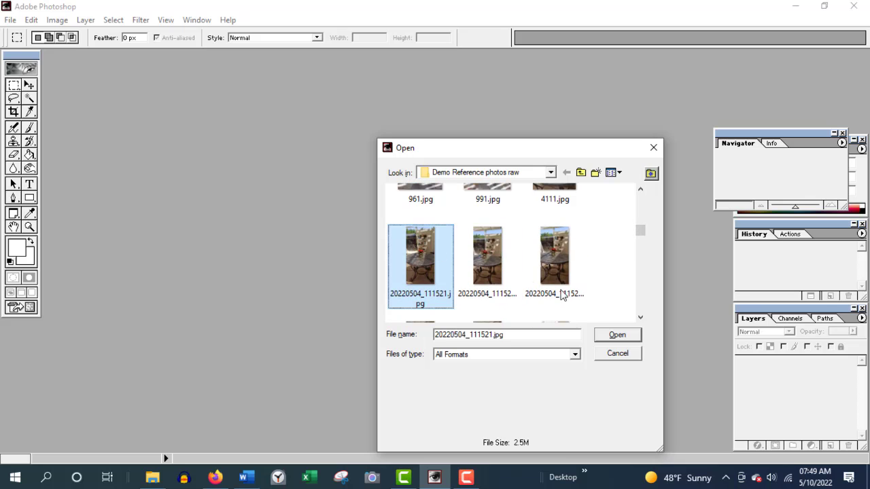
pyautogui.click(617, 336)
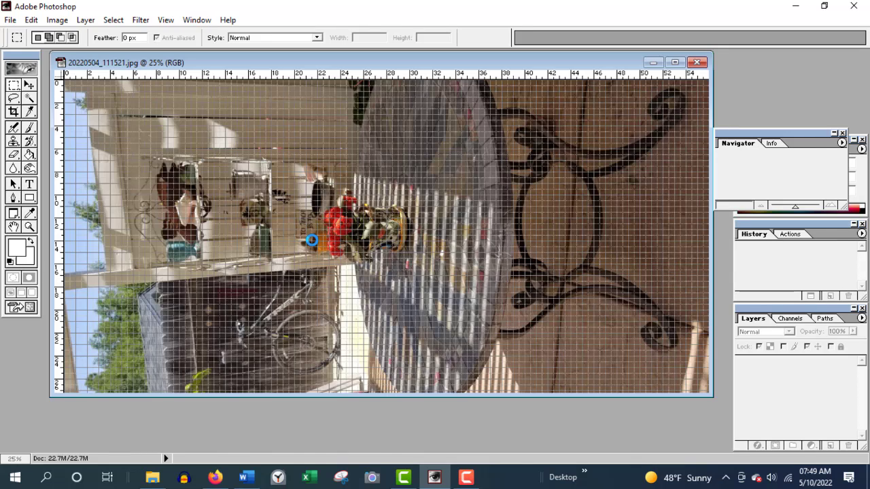
# Rotate the canvas 90° clockwise so the photo stands upright
pyautogui.click(57, 19)
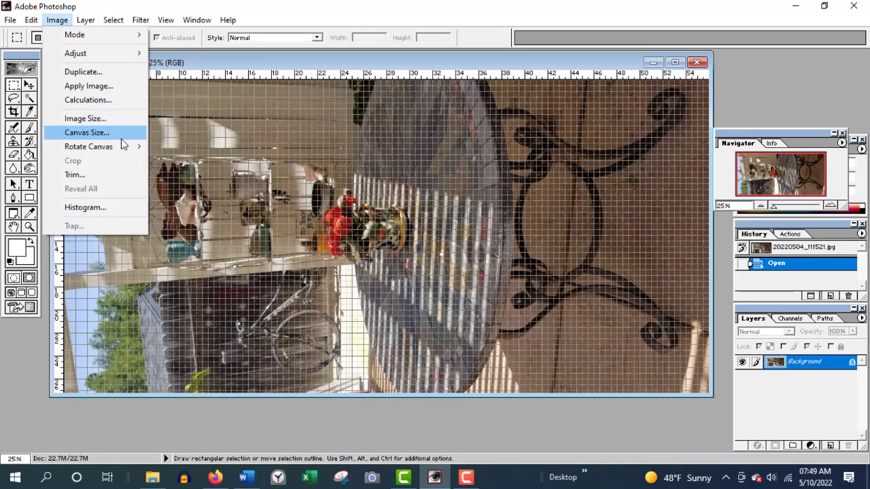
pyautogui.moveTo(132, 146)
pyautogui.click(190, 164)
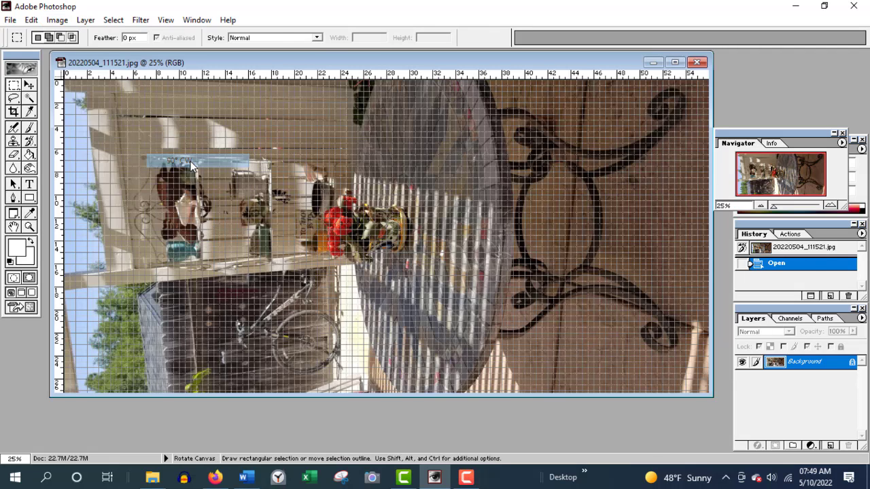
# Hide the grid overlay on the photo
pyautogui.click(191, 20)
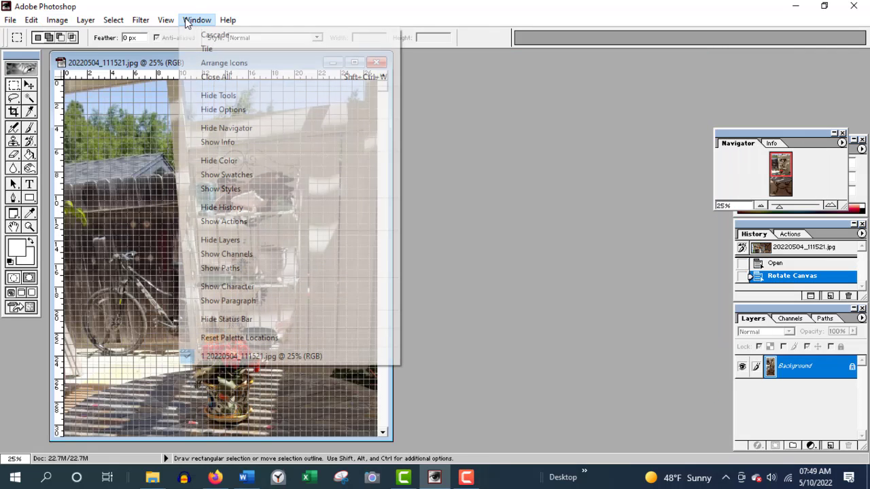
pyautogui.moveTo(167, 20)
pyautogui.click(181, 176)
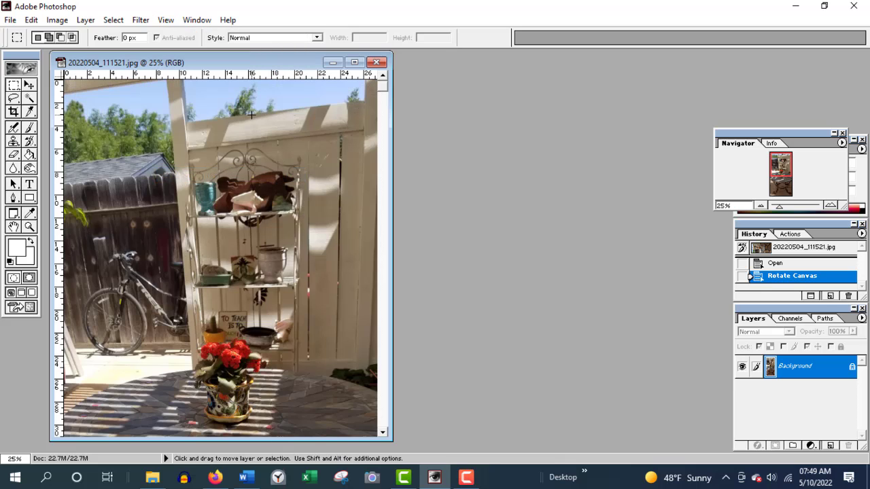
# Crop the photo to a rectangular selection around the flower pot, the tabletop, the lower shelves and part of the bicycle
pyautogui.hotkey('ctrl', '-')
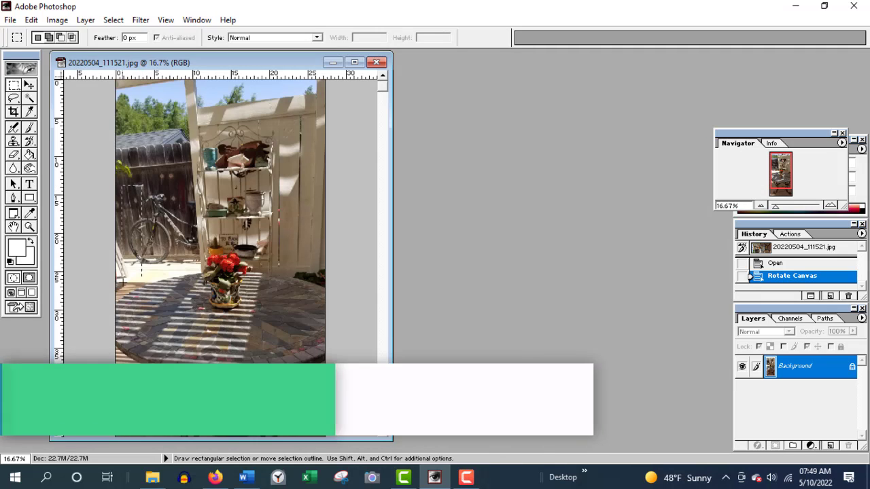
pyautogui.moveTo(140, 185); pyautogui.dragTo(293, 381)
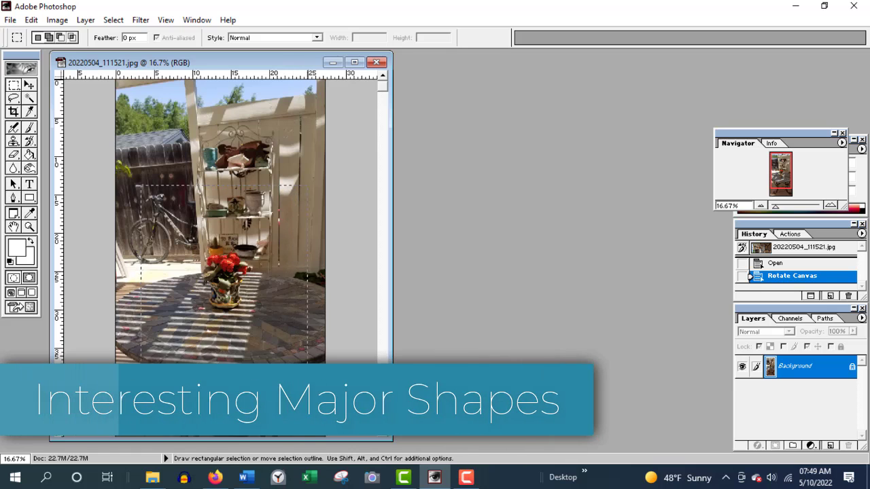
pyautogui.moveTo(297, 394); pyautogui.dragTo(297, 394)
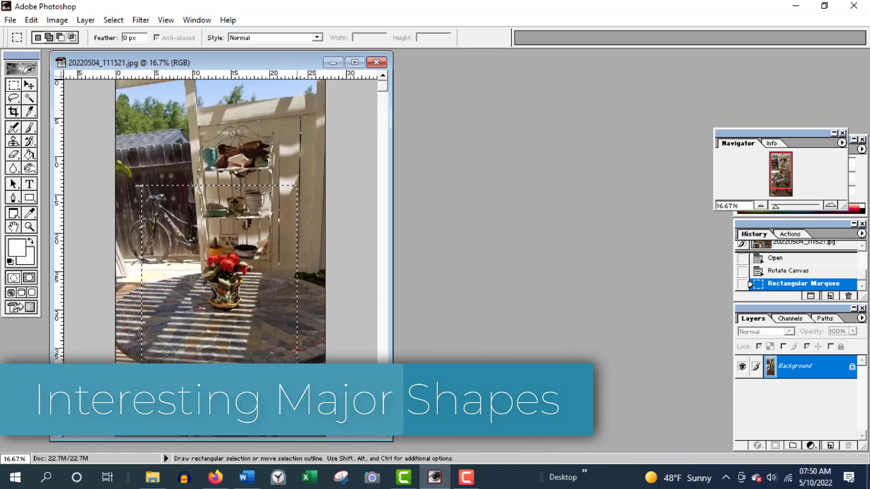
pyautogui.click(58, 20)
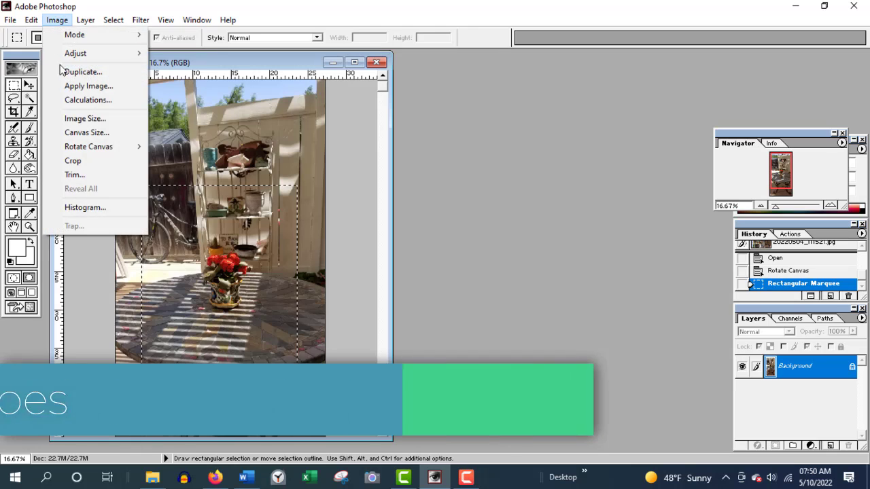
pyautogui.click(83, 161)
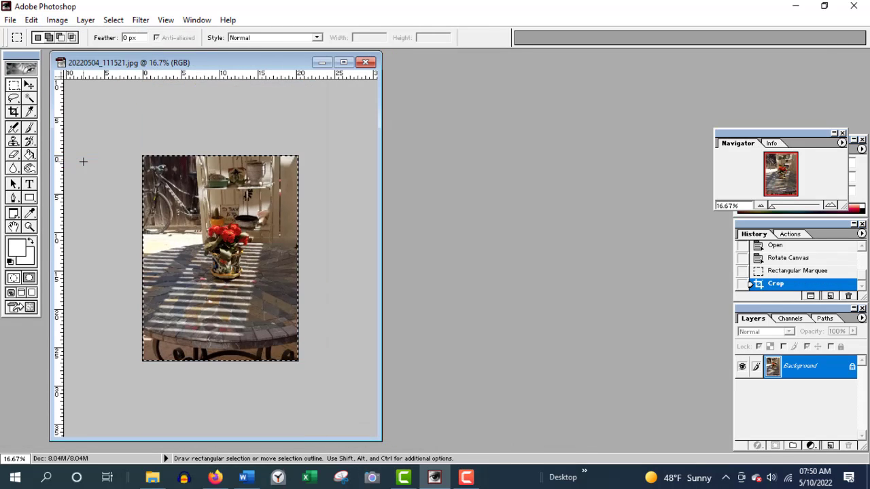
# Apply the Median noise filter to the cropped photo with a radius of 11 pixels
pyautogui.hotkey('ctrl', '+')
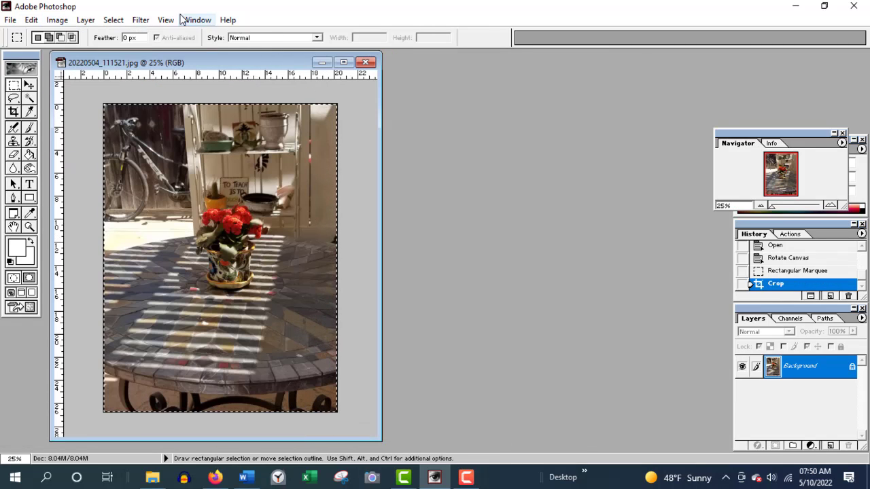
pyautogui.click(58, 19)
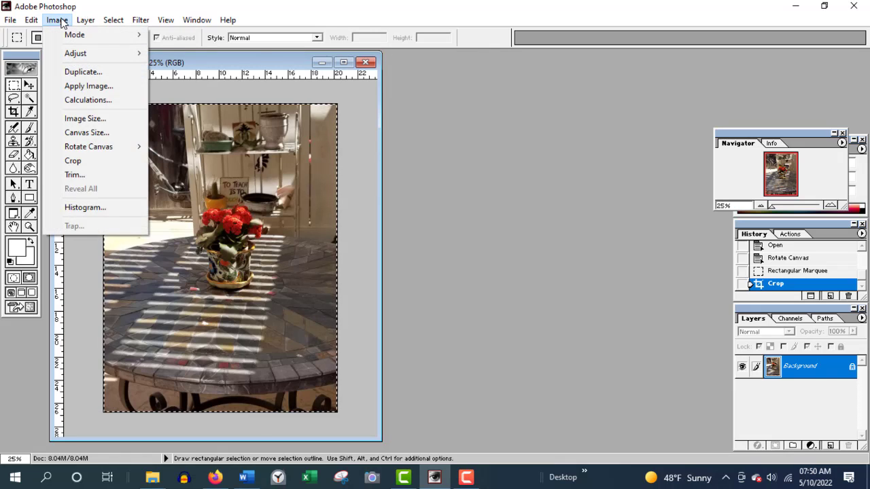
pyautogui.moveTo(140, 23)
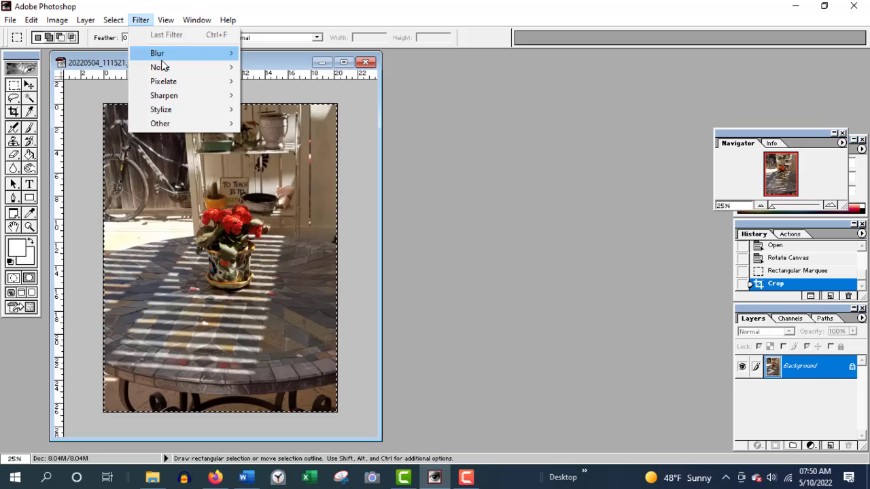
pyautogui.moveTo(168, 69)
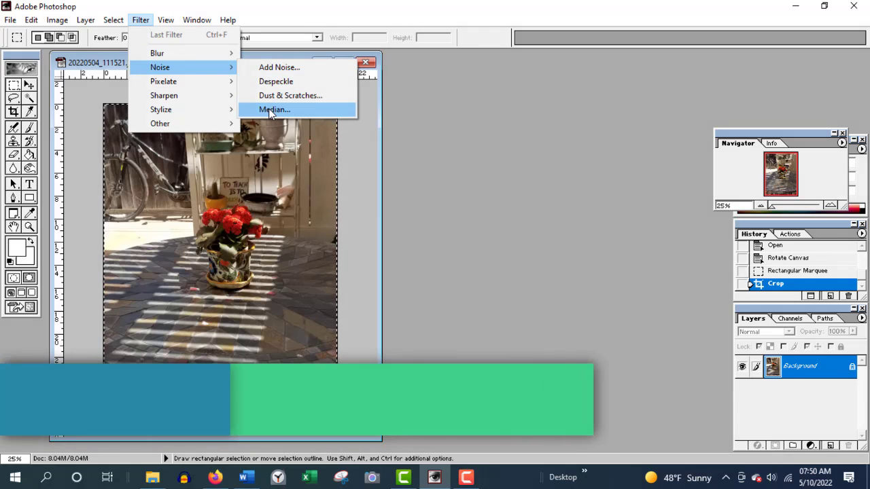
pyautogui.click(272, 111)
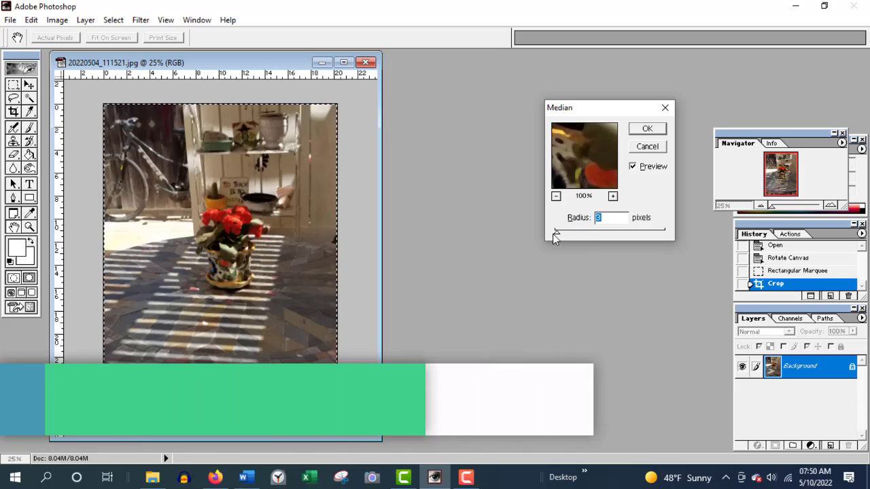
pyautogui.moveTo(562, 236); pyautogui.dragTo(566, 236)
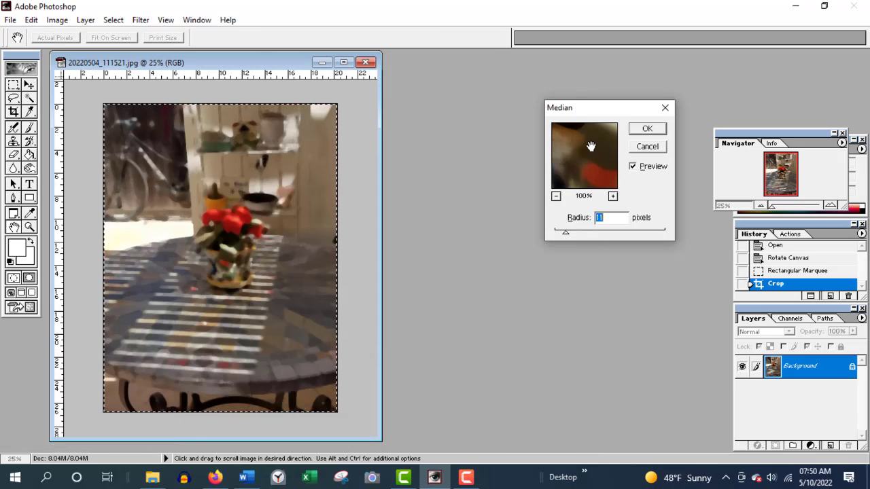
pyautogui.click(643, 129)
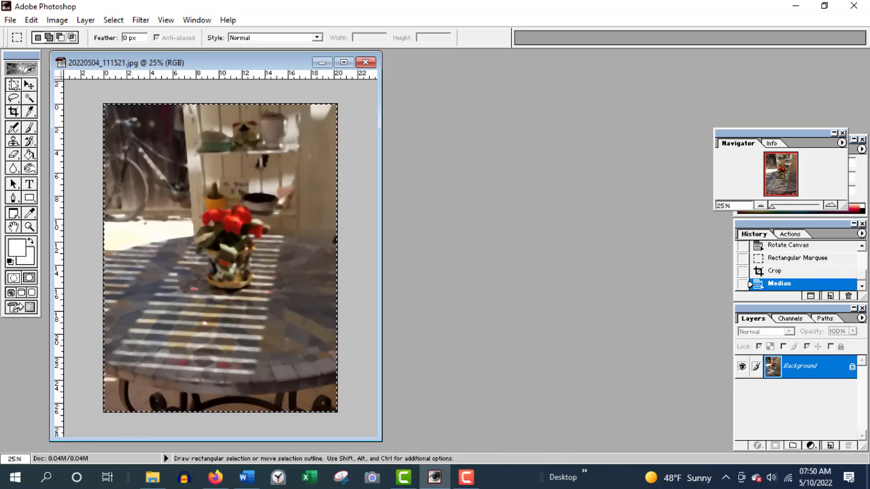
# Choose the Rectangular Marquee tool and deselect the filtered image
pyautogui.click(30, 85)
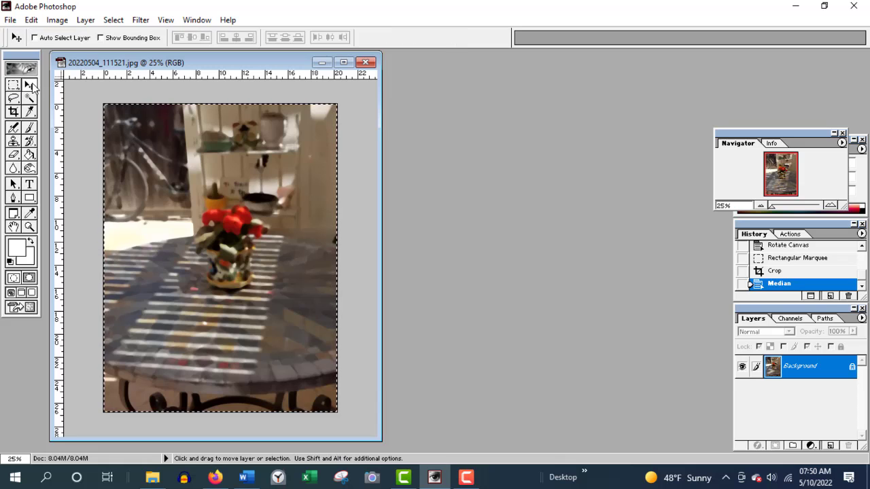
pyautogui.click(14, 86)
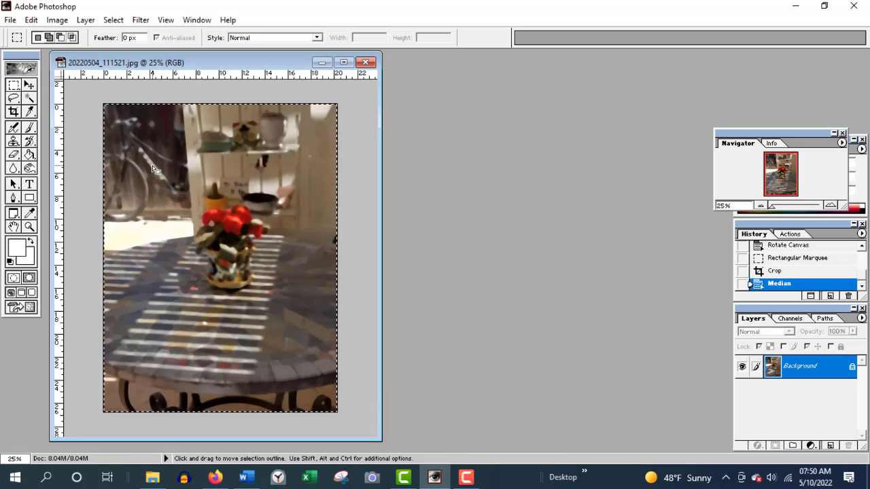
pyautogui.click(113, 20)
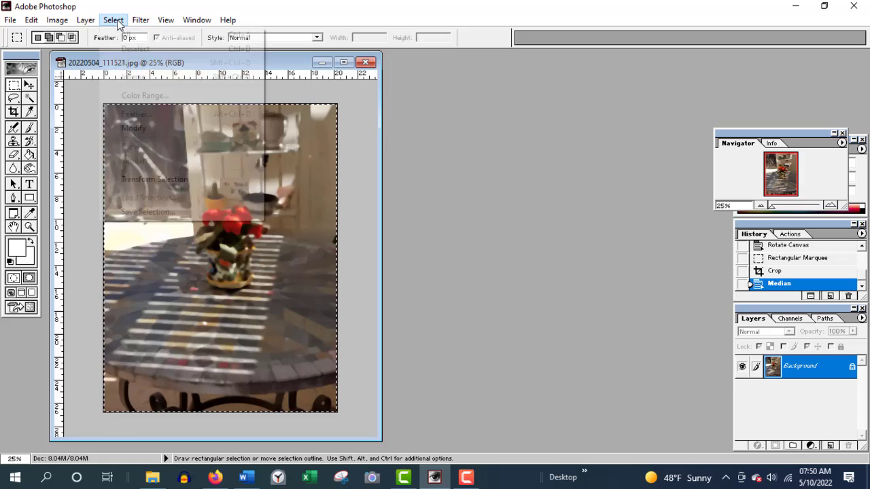
pyautogui.click(126, 49)
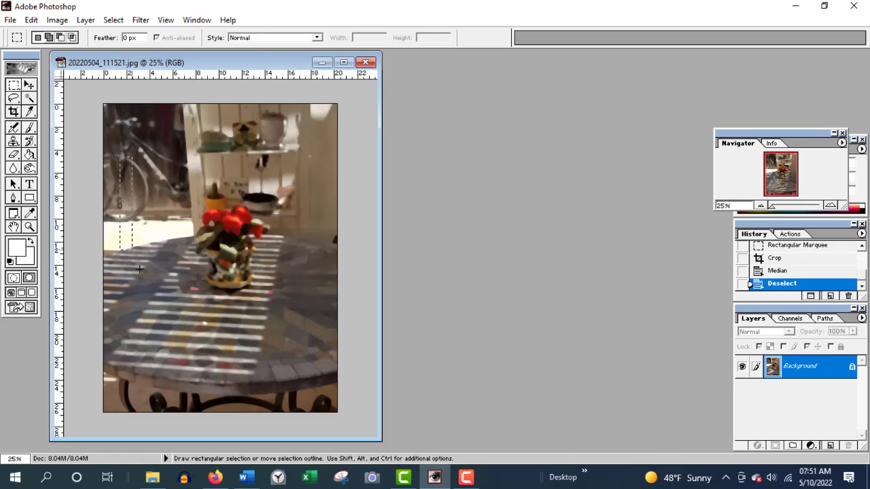
# Clear the selection and crop off the table's front edge at the base of the photo, keeping the full width
pyautogui.click(114, 19)
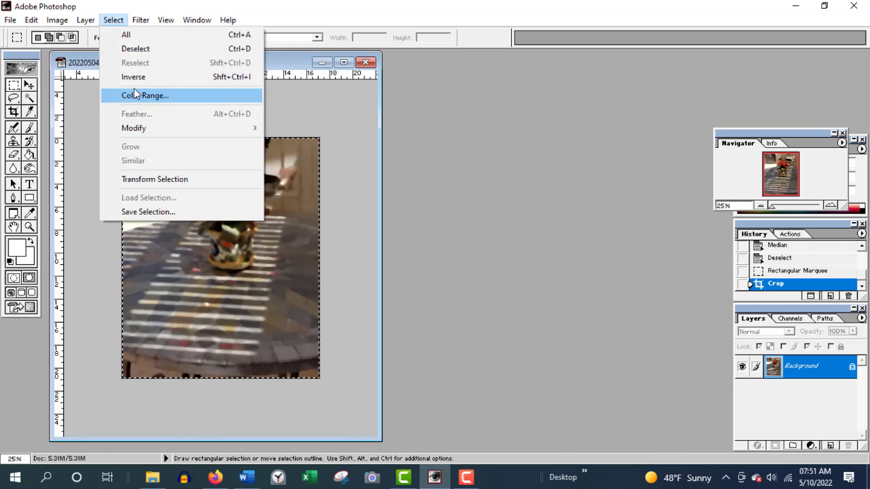
pyautogui.click(139, 49)
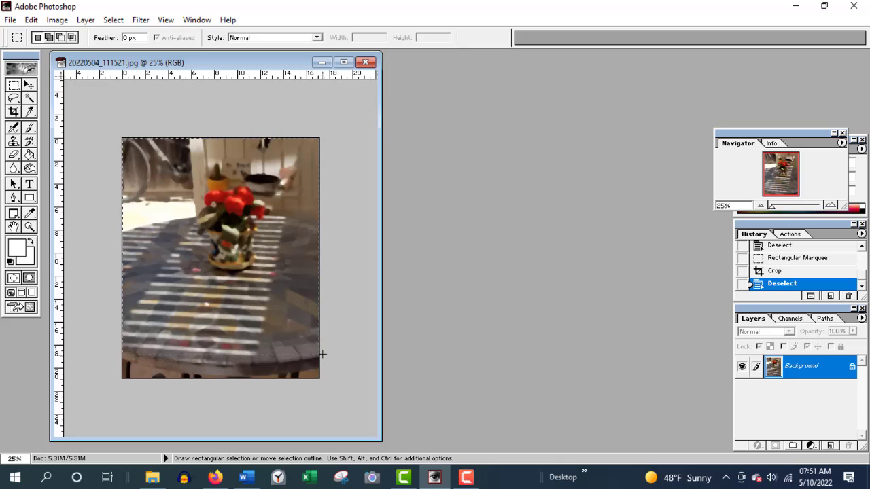
pyautogui.moveTo(320, 342); pyautogui.dragTo(319, 341)
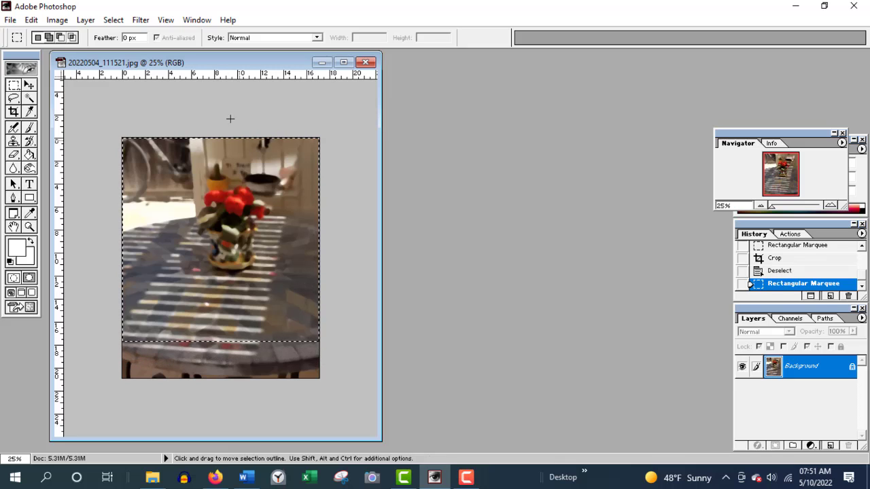
pyautogui.click(67, 21)
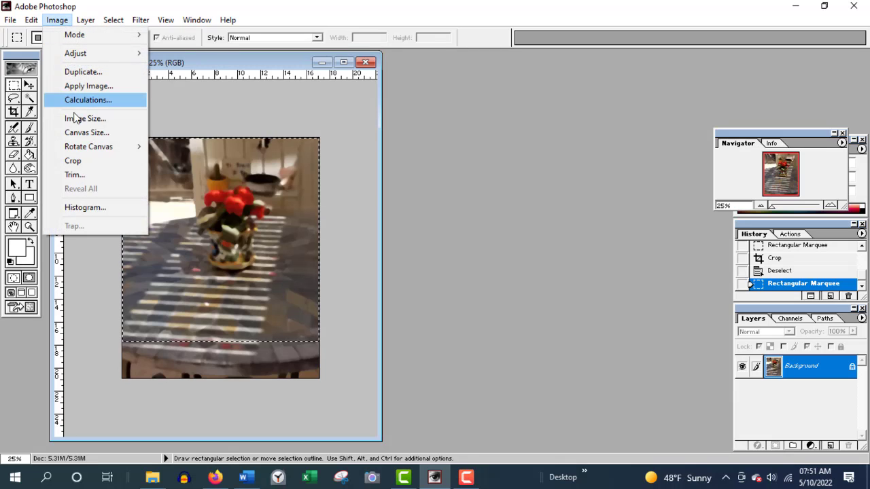
pyautogui.click(65, 161)
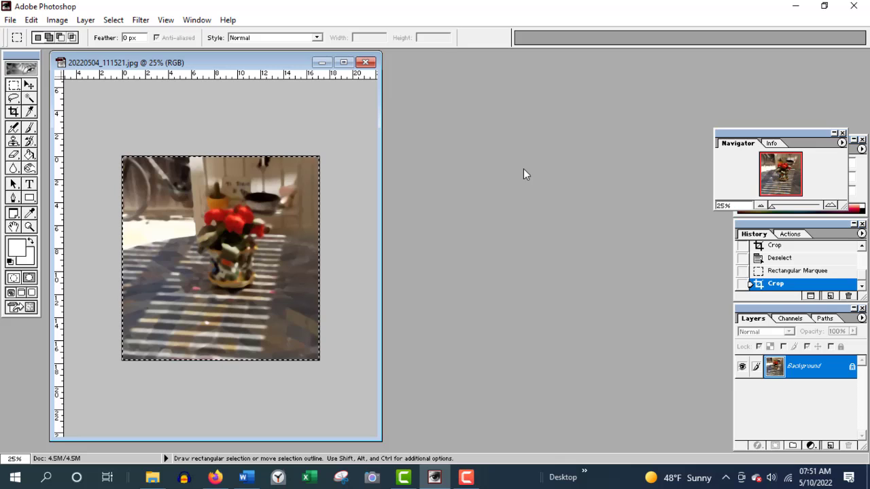
# Clear the selection and crop a narrow strip off the photo's left side, next to the bicycle wheel
pyautogui.click(113, 20)
pyautogui.click(129, 43)
pyautogui.moveTo(387, 392); pyautogui.dragTo(387, 392)
pyautogui.click(57, 20)
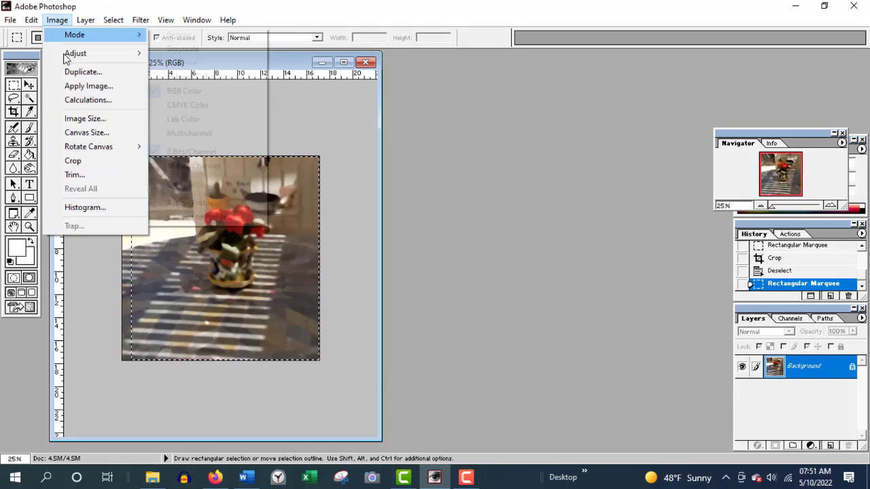
pyautogui.click(68, 161)
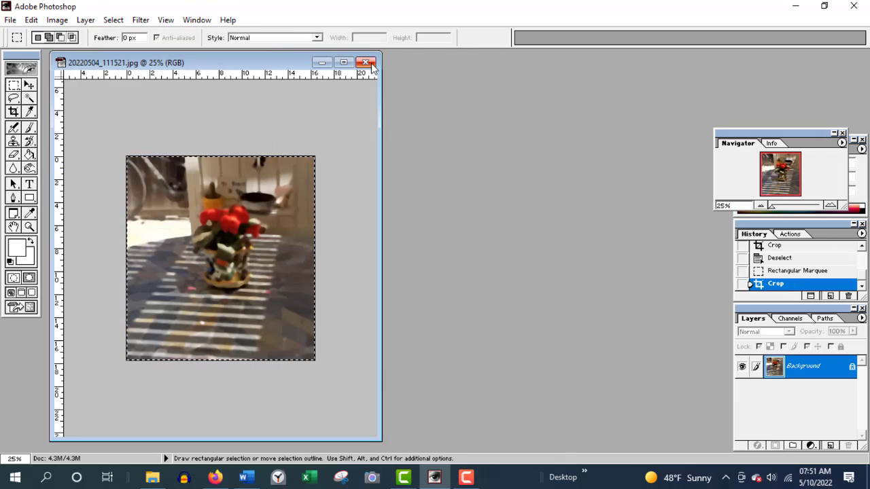
# Save the cropped photo as the JPEG 13s.jpg at medium quality 5, and close the image and the editor
pyautogui.click(11, 20)
pyautogui.click(27, 122)
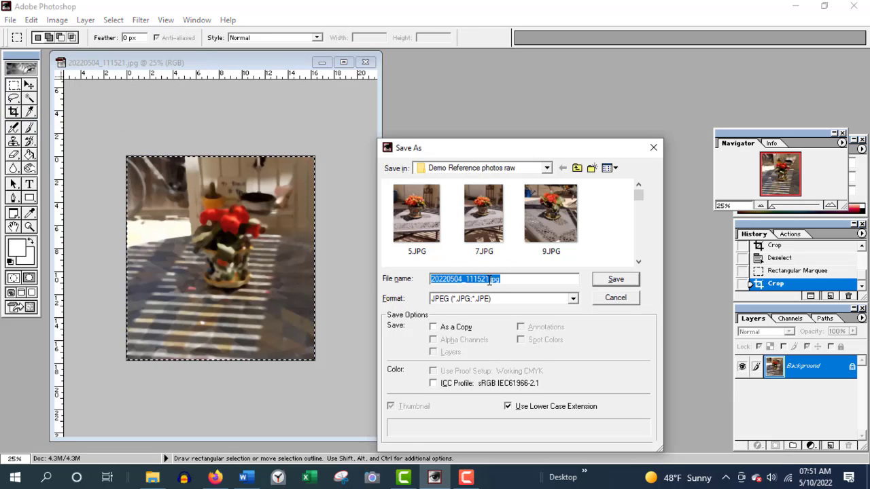
pyautogui.write('13s')
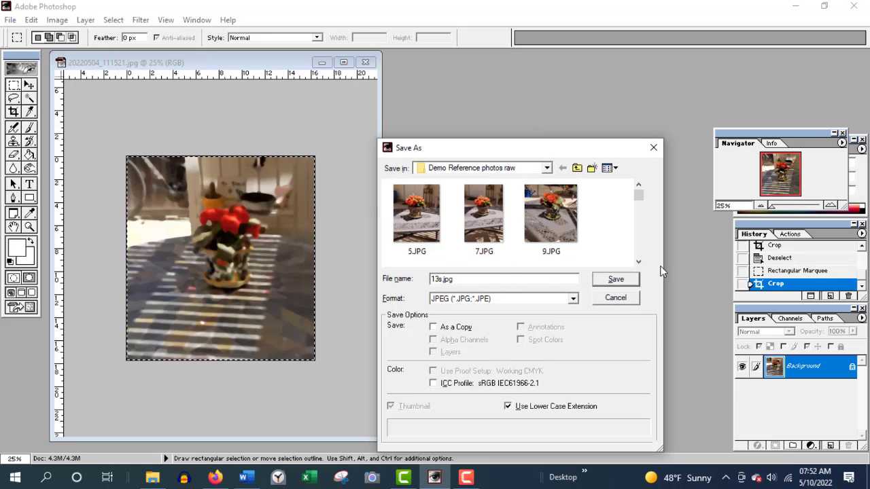
pyautogui.click(614, 279)
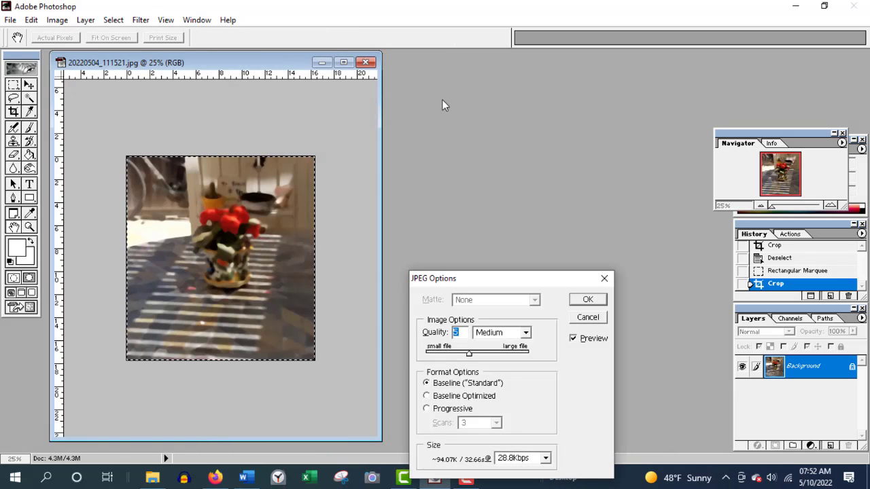
pyautogui.click(590, 300)
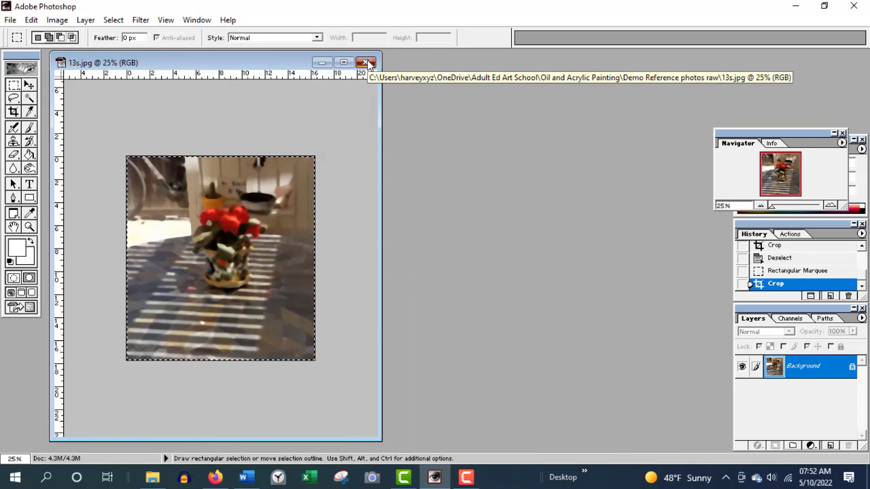
pyautogui.click(366, 63)
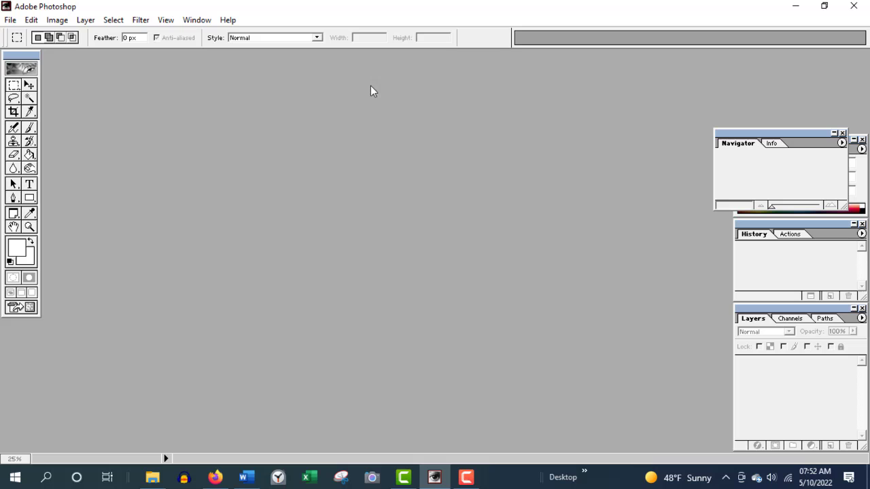
pyautogui.click(855, 6)
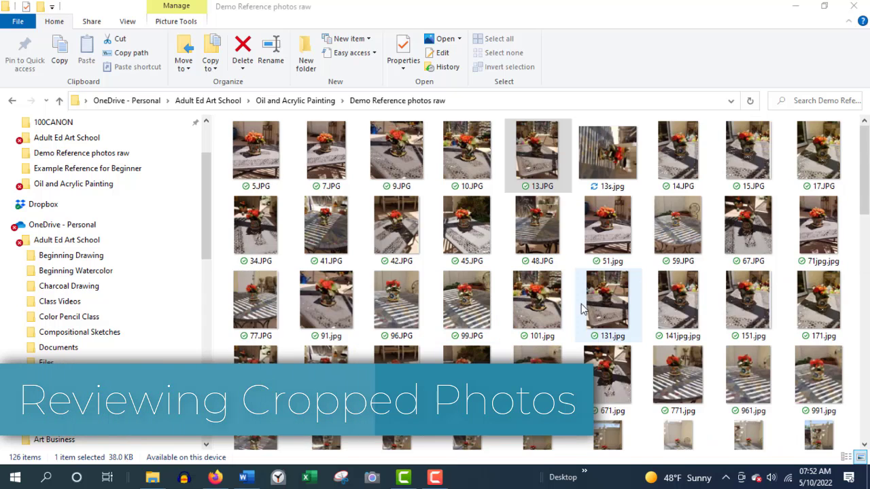
# Open 101.jpg from the Demo Reference photos raw folder in Windows Photo Viewer
pyautogui.click(542, 304)
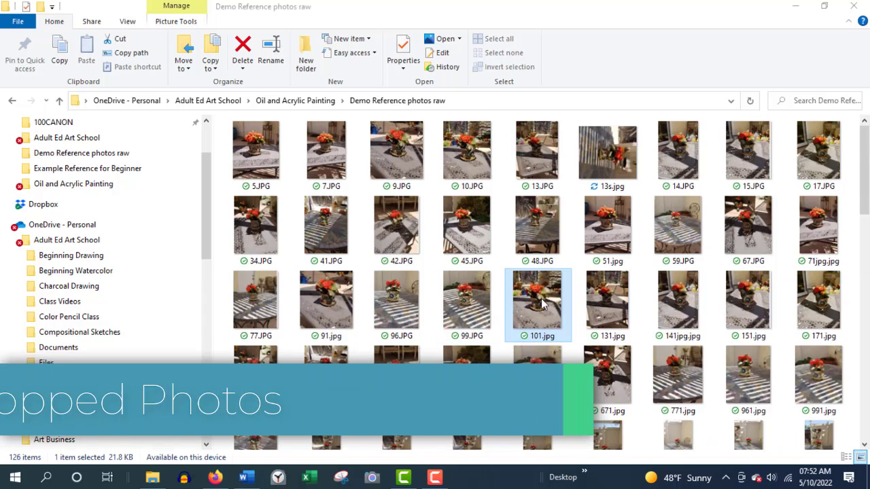
pyautogui.rightClick(542, 304)
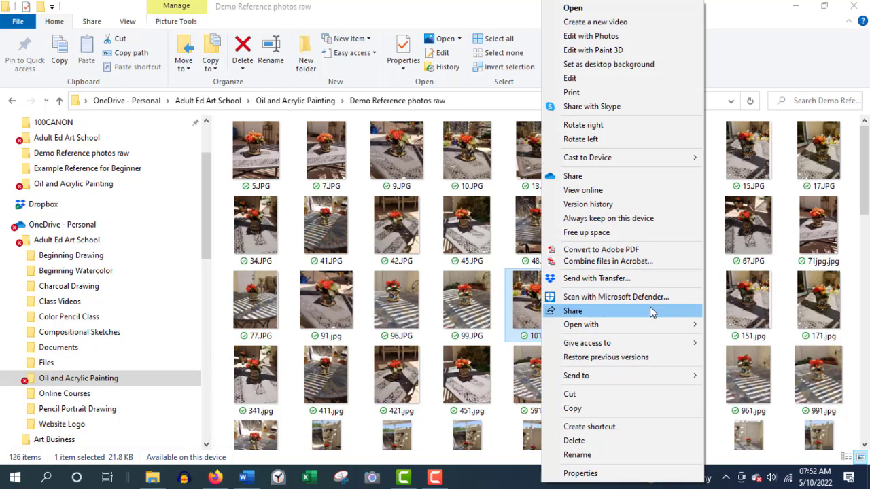
pyautogui.moveTo(643, 329)
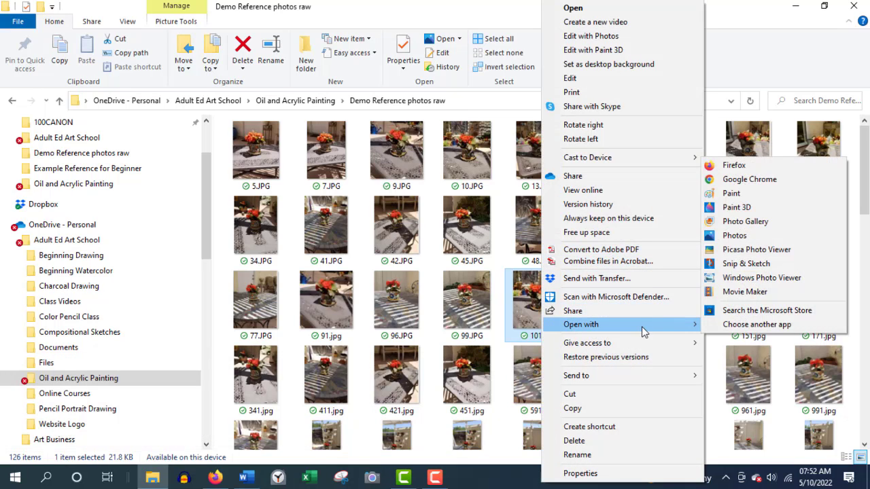
pyautogui.click(720, 278)
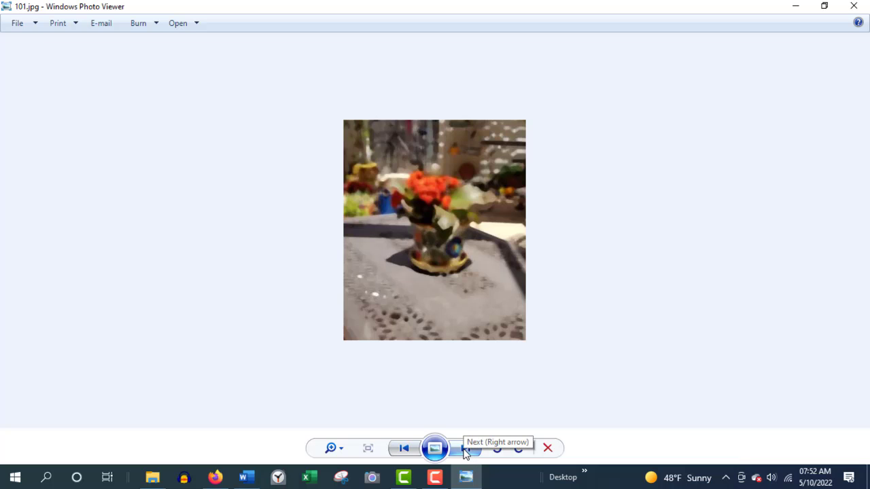
# Page through the cropped, filtered photos that follow 101.jpg to compare them as possible painting references
pyautogui.click(464, 448)
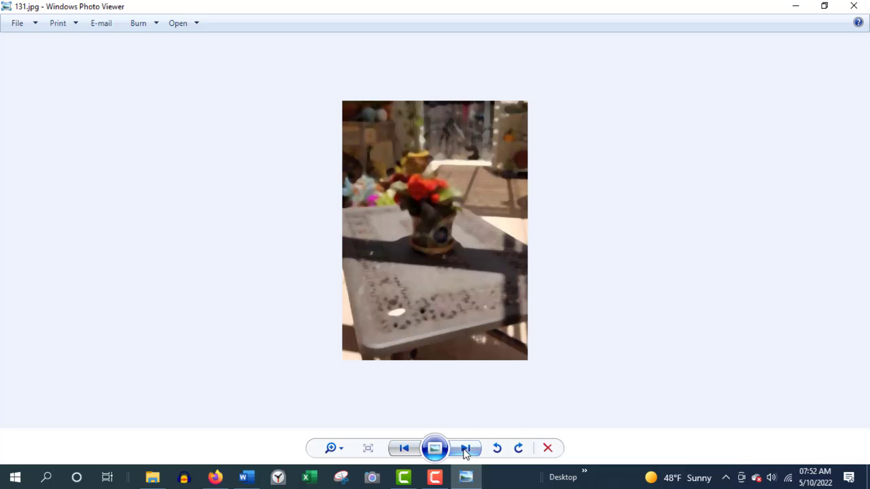
pyautogui.click(464, 449)
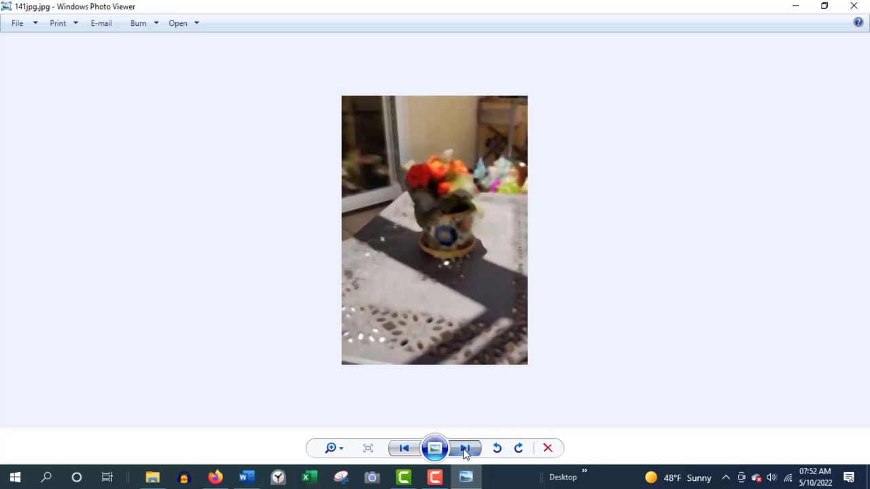
pyautogui.click(465, 449)
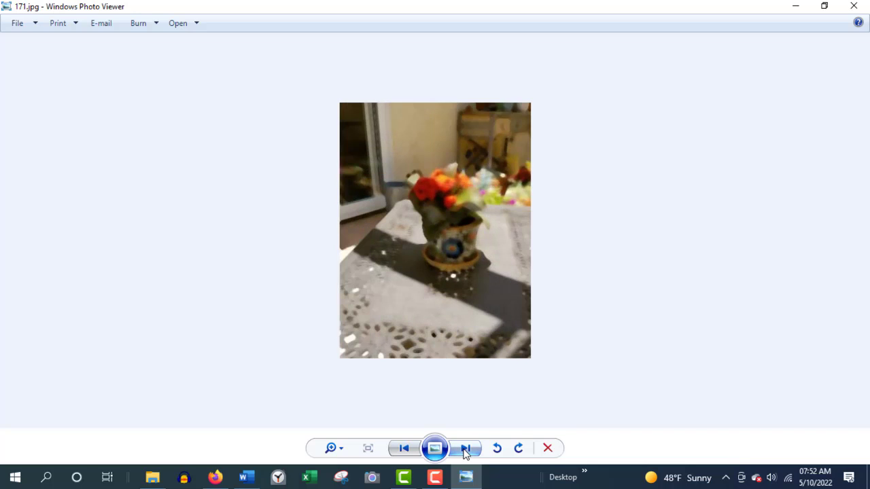
pyautogui.click(464, 448)
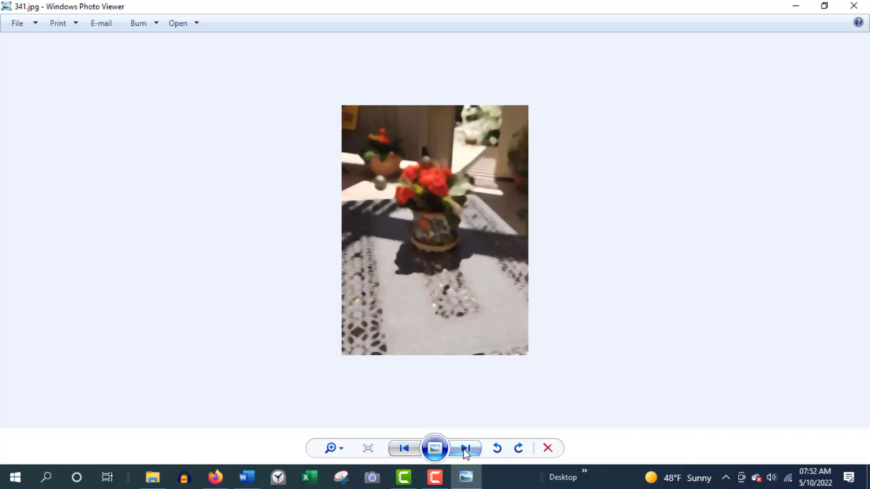
pyautogui.click(465, 448)
pyautogui.click(464, 448)
pyautogui.click(465, 449)
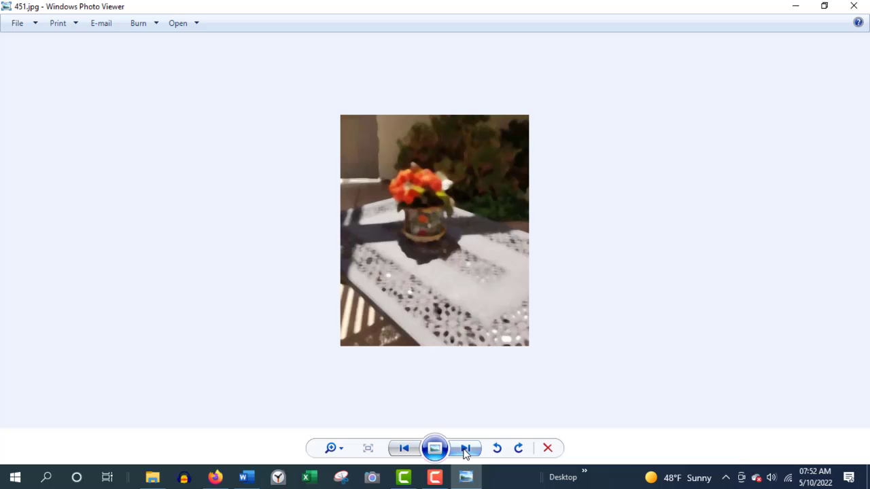
pyautogui.click(464, 448)
pyautogui.click(465, 448)
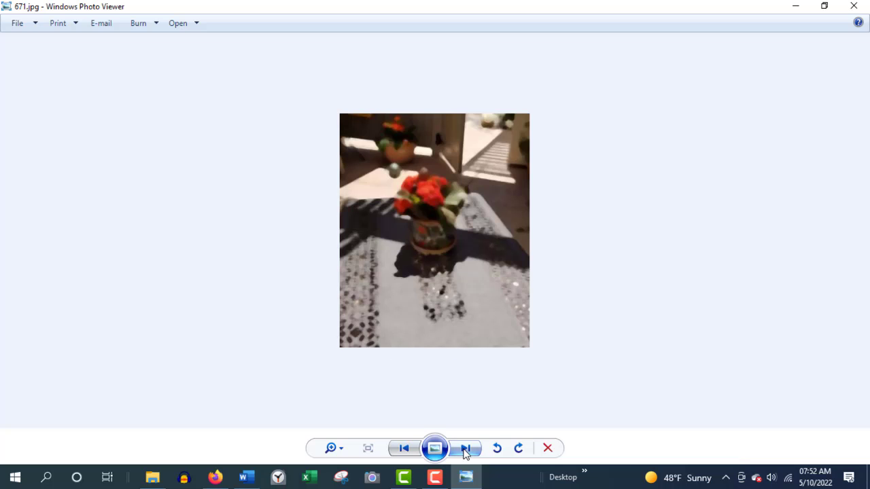
pyautogui.click(465, 449)
pyautogui.click(465, 449)
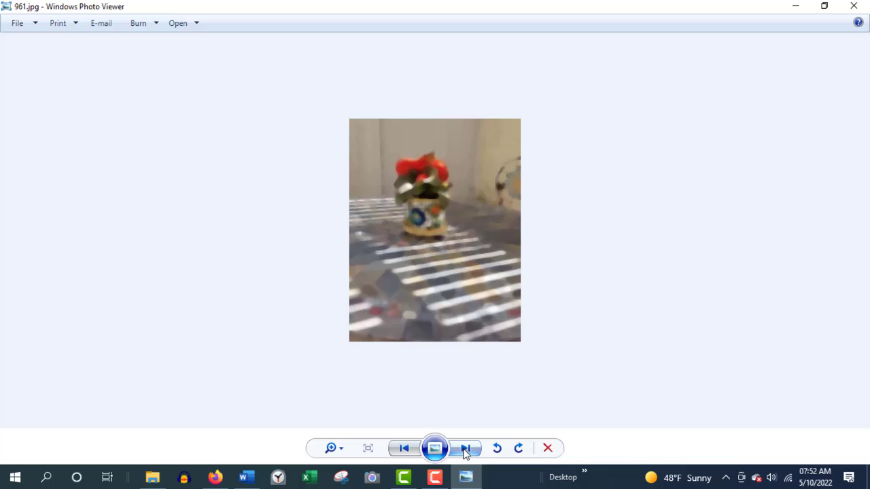
pyautogui.click(465, 448)
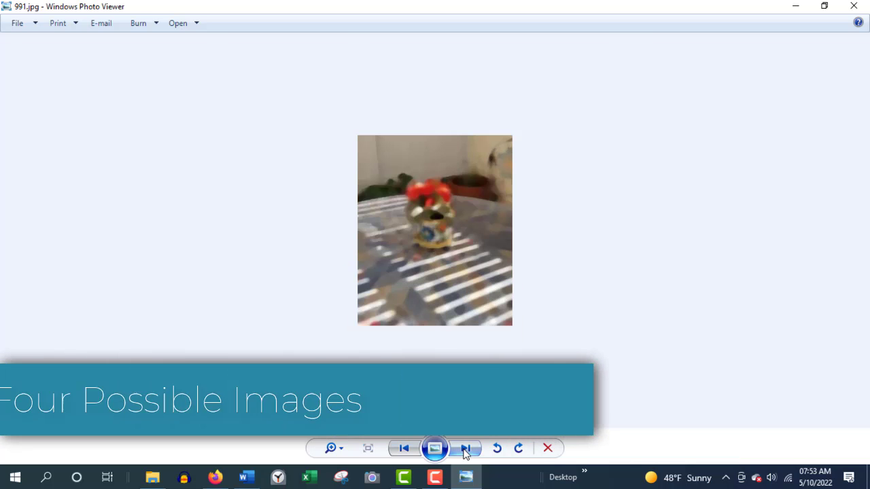
pyautogui.click(465, 448)
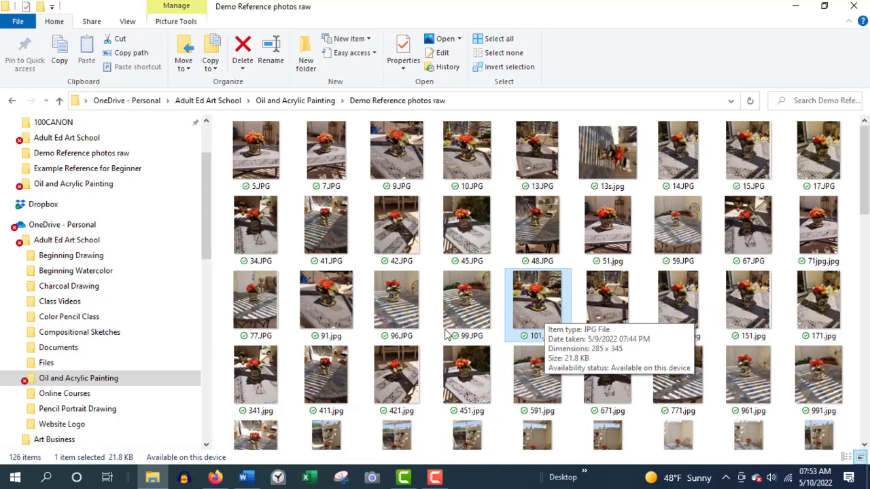
# Add 91.jpg, 67.JPG and 4111.jpg to the selected 101.jpg in File Explorer and copy all four photos
pyautogui.scroll(-3, 464, 349)
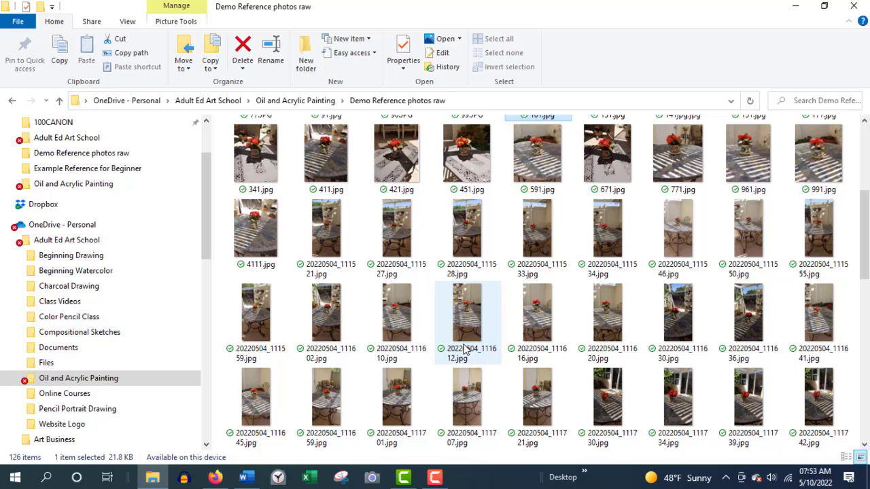
pyautogui.scroll(3, 465, 349)
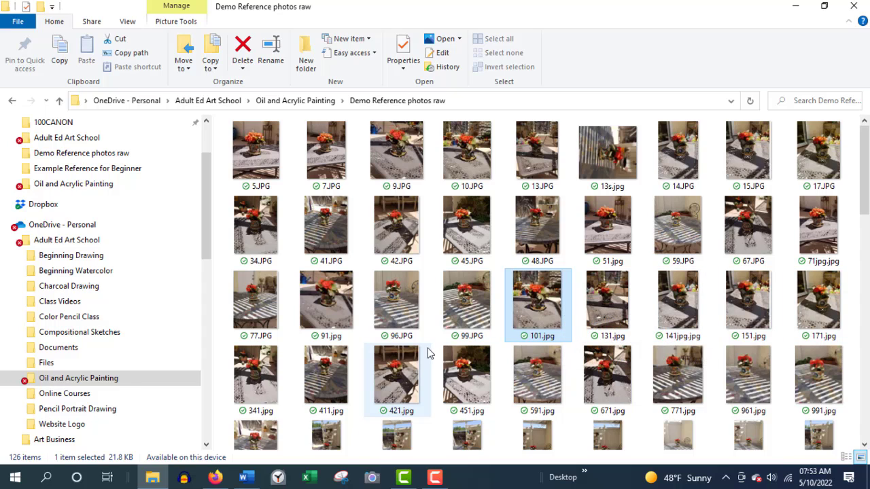
pyautogui.keyDown('ctrl'); pyautogui.click(334, 300); pyautogui.keyUp('ctrl')
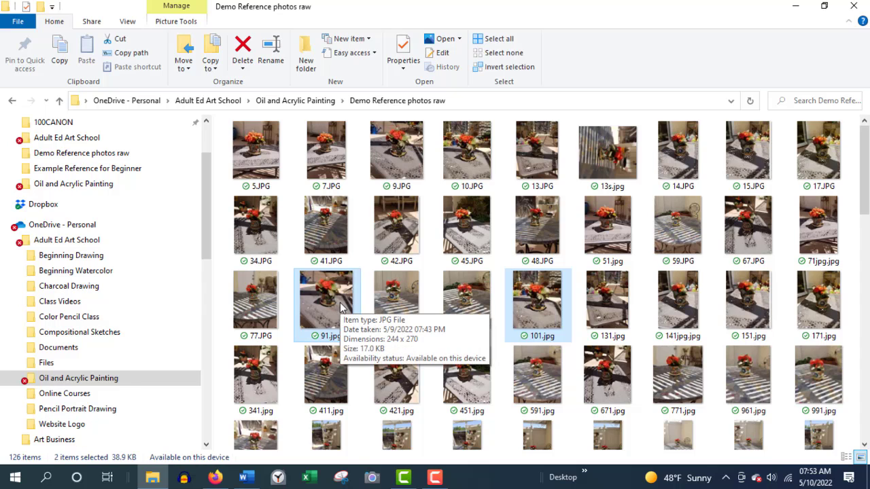
pyautogui.keyDown('ctrl'); pyautogui.click(760, 223); pyautogui.keyUp('ctrl')
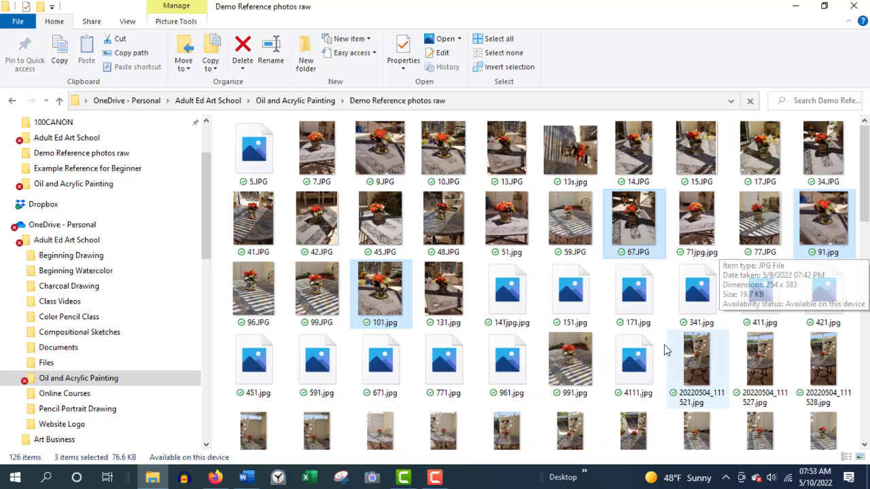
pyautogui.keyDown('ctrl'); pyautogui.click(628, 360); pyautogui.keyUp('ctrl')
pyautogui.rightClick(628, 360)
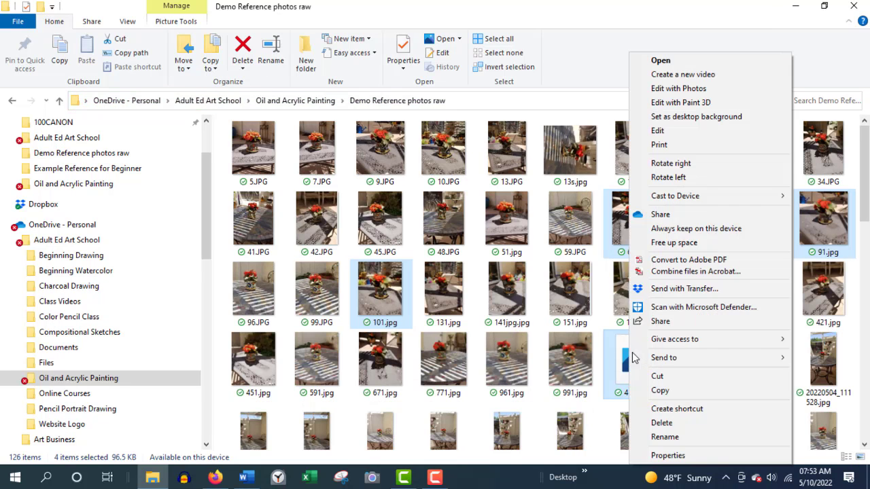
pyautogui.click(664, 390)
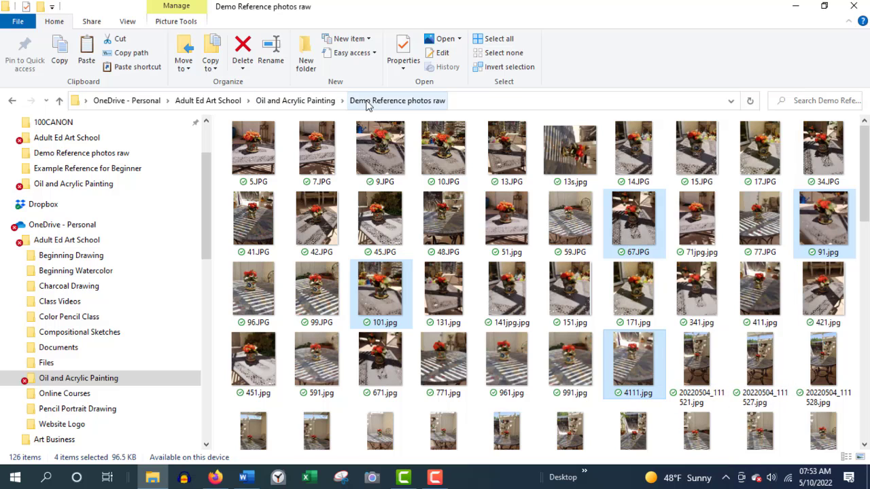
# Paste the four copied photos into the parent folder, Oil and Acrylic Painting
pyautogui.click(373, 102)
pyautogui.click(315, 102)
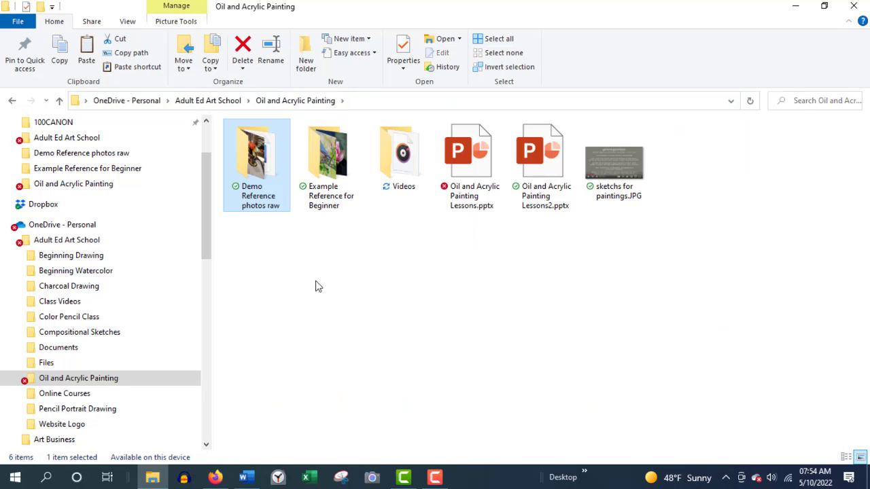
pyautogui.rightClick(295, 269)
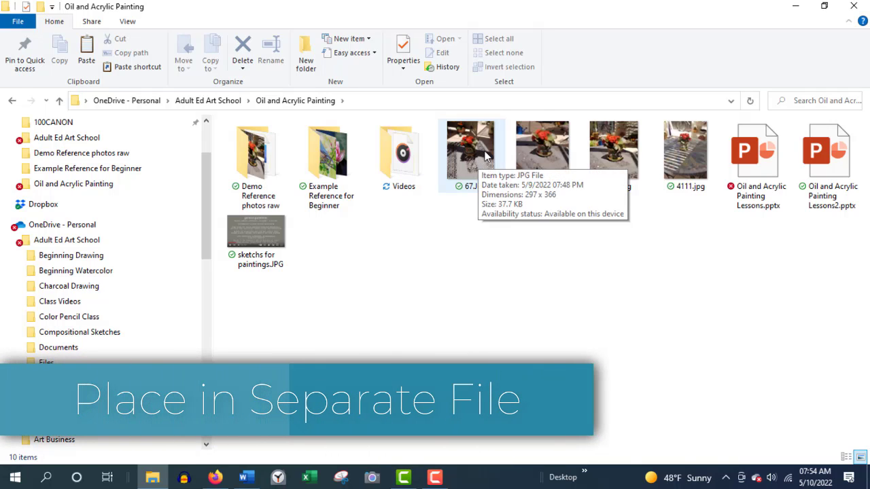
# Open the copied 67.JPG in Windows Photo Viewer
pyautogui.click(485, 157)
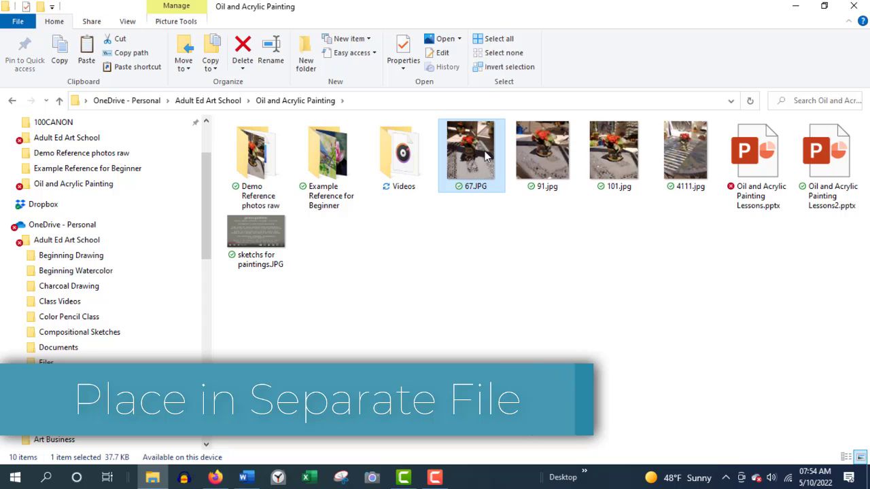
pyautogui.rightClick(485, 156)
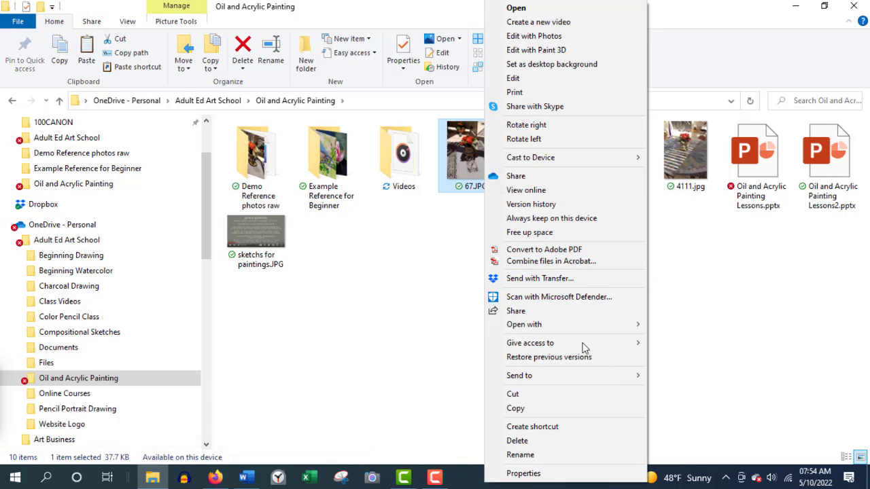
pyautogui.moveTo(636, 327)
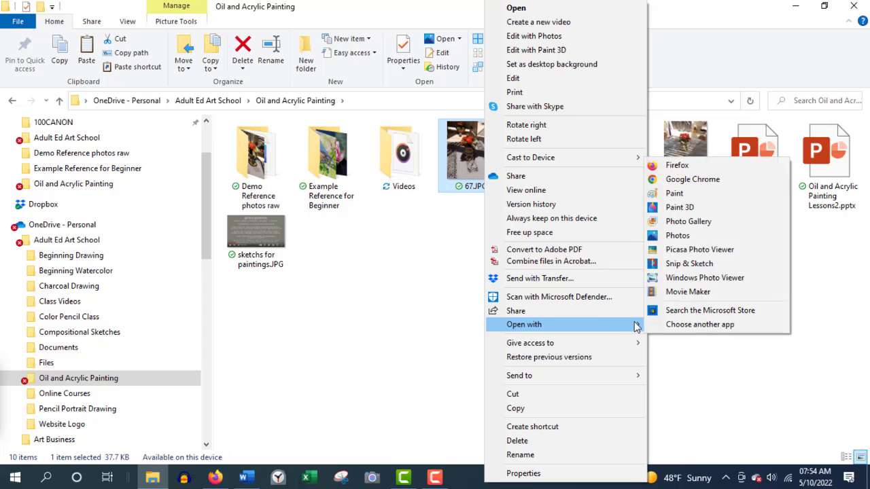
pyautogui.click(680, 278)
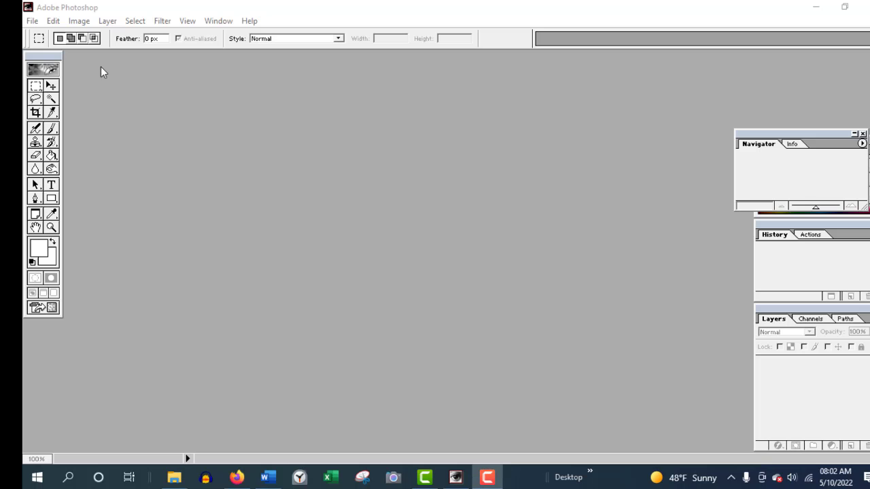
# Open 67.JPG, 91.jpg, 101.jpg and 4111.jpg together from the Oil and Acrylic Painting folder
pyautogui.click(33, 21)
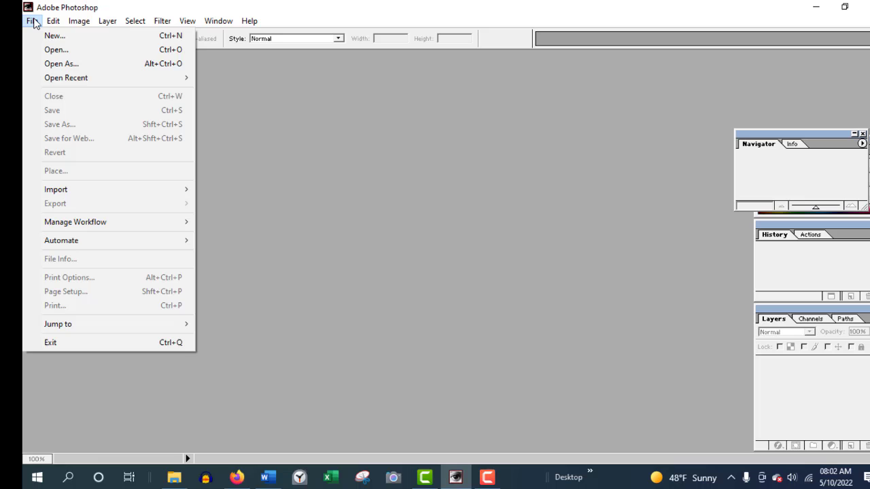
pyautogui.click(58, 49)
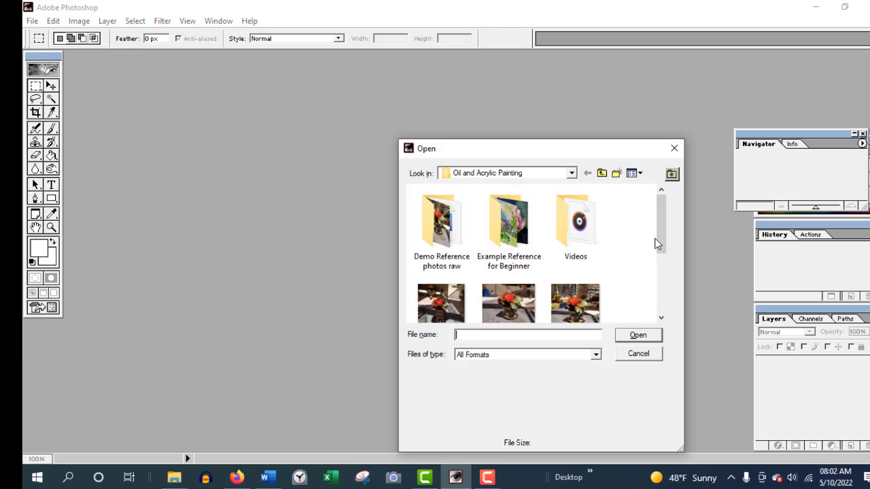
pyautogui.scroll(-2, 657, 245)
pyautogui.click(435, 243)
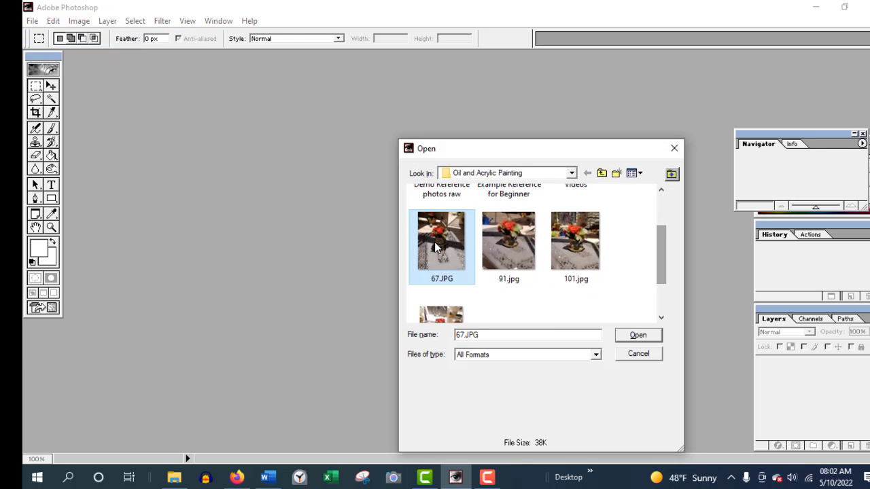
pyautogui.keyDown('ctrl'); pyautogui.click(520, 245); pyautogui.keyUp('ctrl')
pyautogui.keyDown('ctrl'); pyautogui.click(576, 245); pyautogui.keyUp('ctrl')
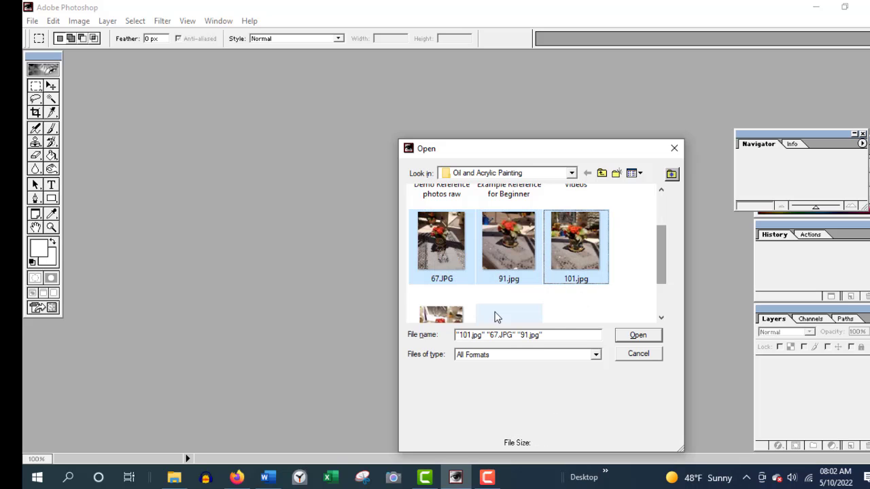
pyautogui.keyDown('ctrl'); pyautogui.click(448, 318); pyautogui.keyUp('ctrl')
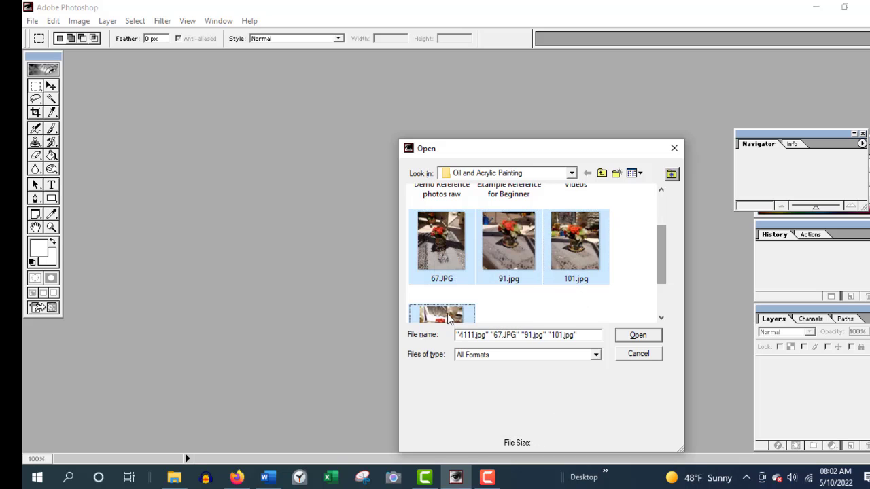
pyautogui.click(639, 336)
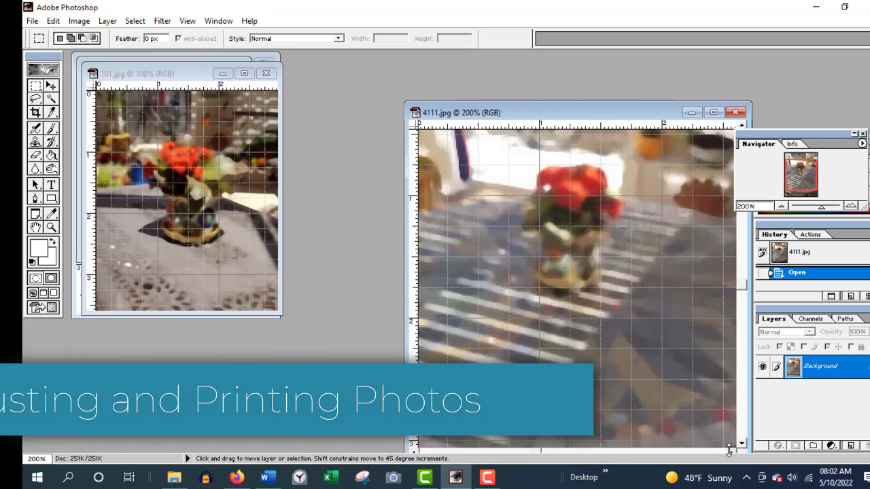
# Reposition and enlarge the 4111.jpg window, show the photo at 100% and hide its grid
pyautogui.moveTo(629, 116); pyautogui.dragTo(546, 79)
pyautogui.moveTo(668, 422); pyautogui.dragTo(715, 451)
pyautogui.hotkey('ctrl', '-')
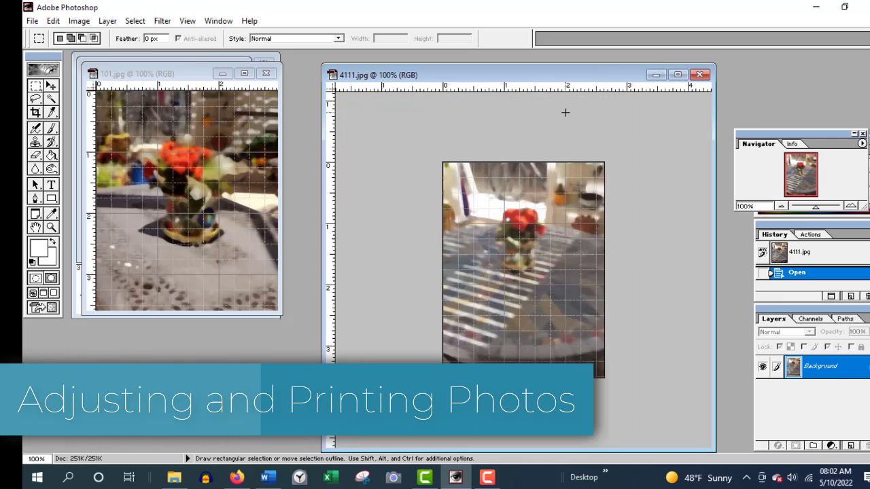
pyautogui.click(195, 21)
pyautogui.click(216, 174)
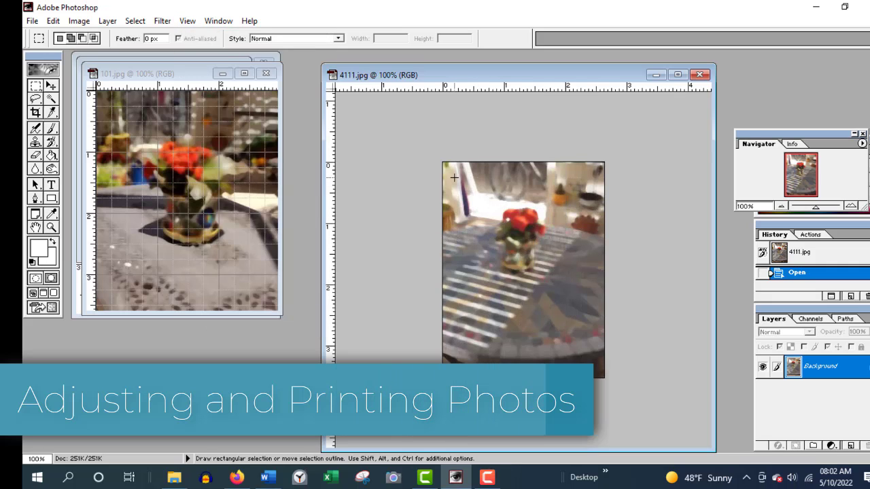
# Try cropping 4111.jpg to about 2.3 by 2.5 inches around the flower pot, then undo the crop and deselect
pyautogui.moveTo(454, 178); pyautogui.dragTo(593, 331)
pyautogui.click(78, 21)
pyautogui.click(105, 167)
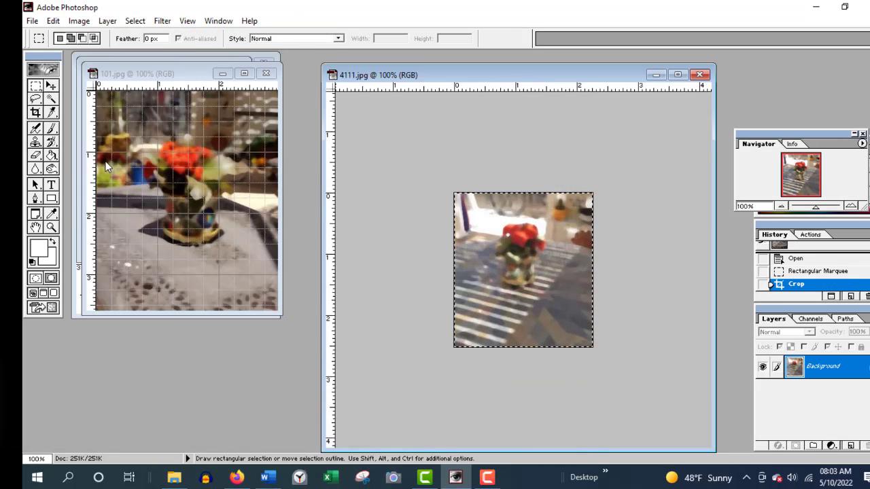
pyautogui.click(53, 21)
pyautogui.click(65, 35)
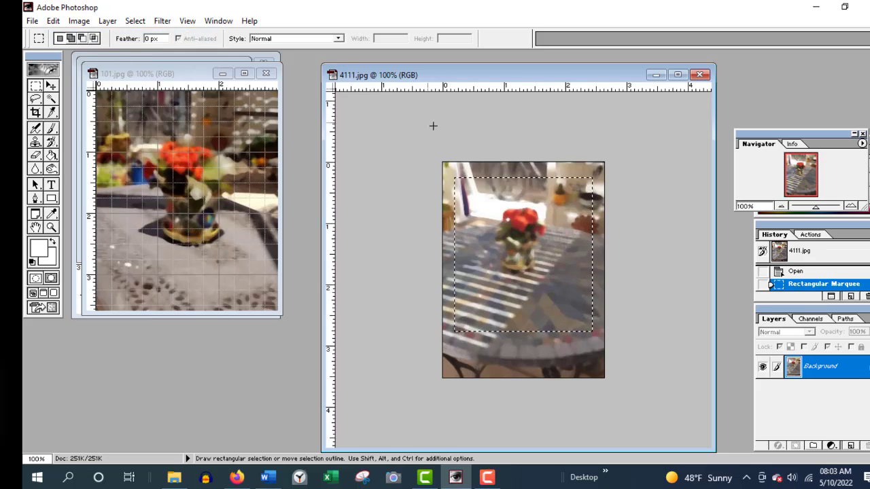
pyautogui.click(156, 21)
pyautogui.moveTo(144, 25)
pyautogui.click(147, 49)
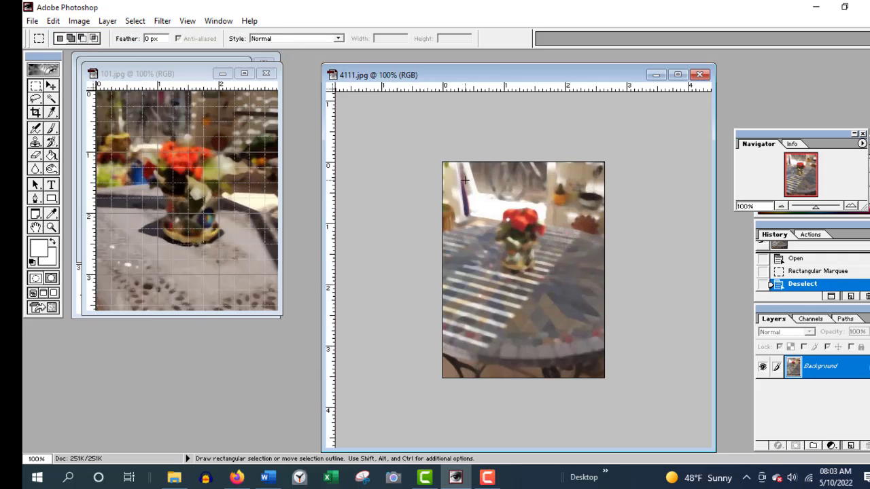
# Try a taller crop of 4111.jpg, about 2.2 by 2.7 inches, then undo it and clear the selection
pyautogui.click(79, 22)
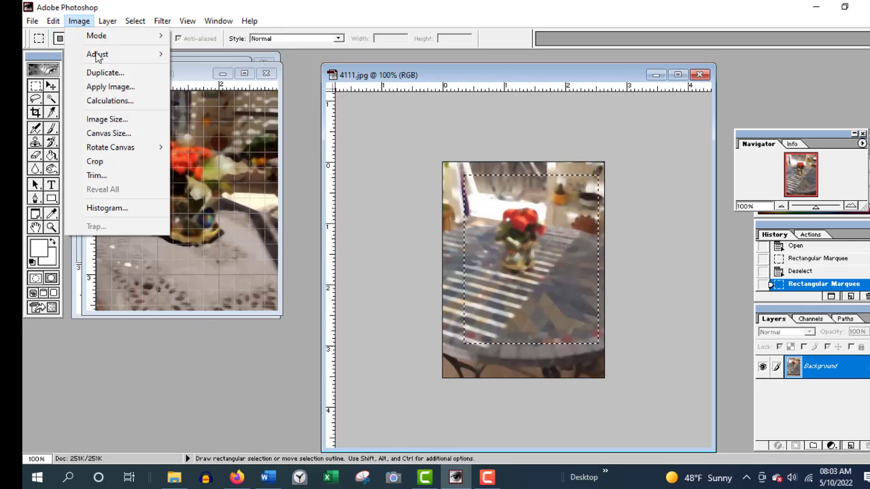
pyautogui.click(103, 161)
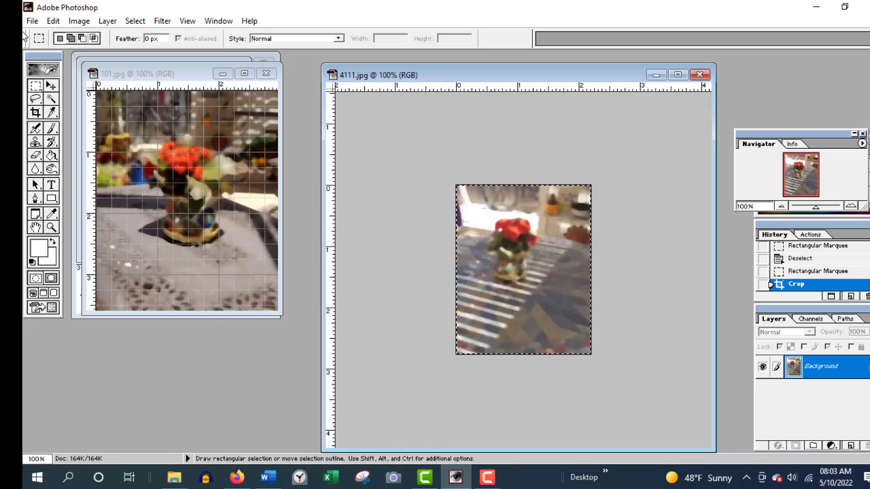
pyautogui.click(53, 21)
pyautogui.click(65, 36)
pyautogui.click(135, 21)
pyautogui.click(153, 50)
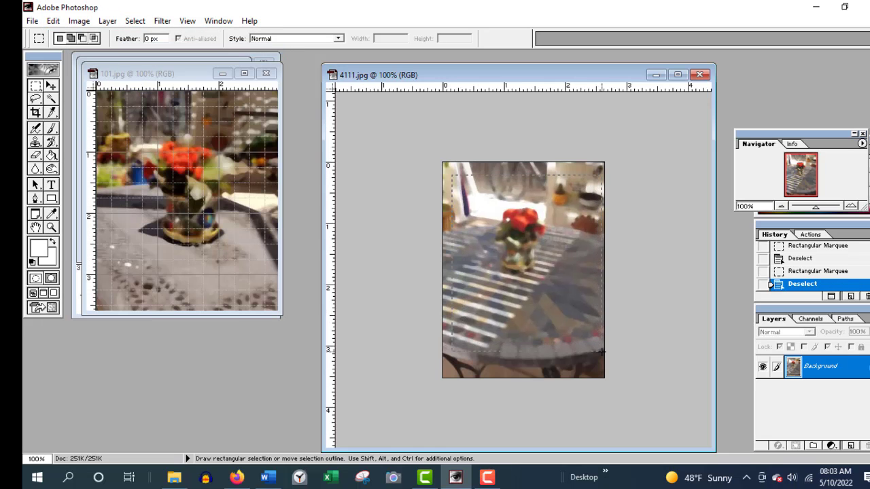
# Crop 4111.jpg to about 2.4 by 2.9 inches, keeping the flower pot and most of the mosaic tabletop
pyautogui.moveTo(602, 347); pyautogui.dragTo(602, 348)
pyautogui.click(79, 21)
pyautogui.click(104, 162)
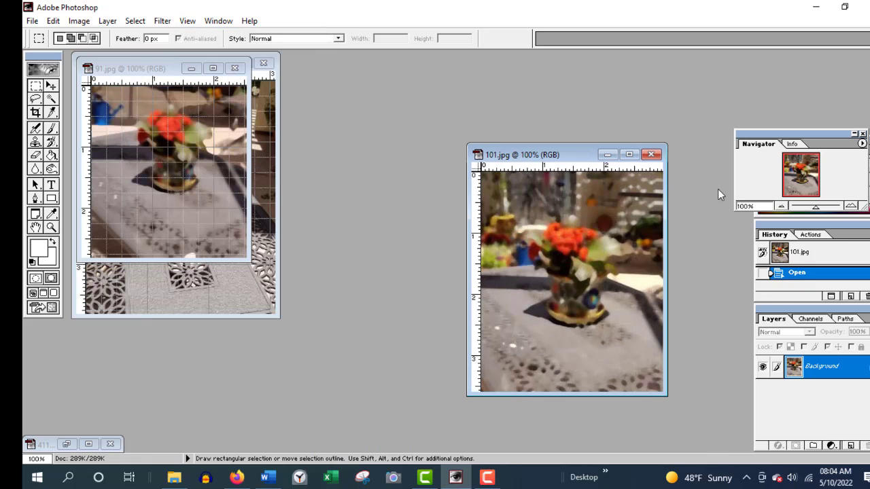
# Crop a narrow strip off the top of 101.jpg and clear the selection
pyautogui.moveTo(631, 373); pyautogui.dragTo(632, 373)
pyautogui.click(79, 21)
pyautogui.click(103, 161)
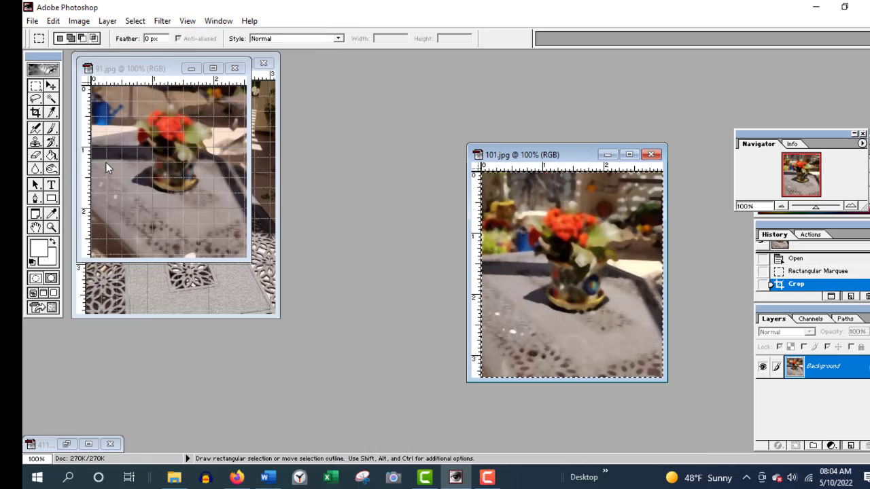
pyautogui.click(135, 21)
pyautogui.click(151, 48)
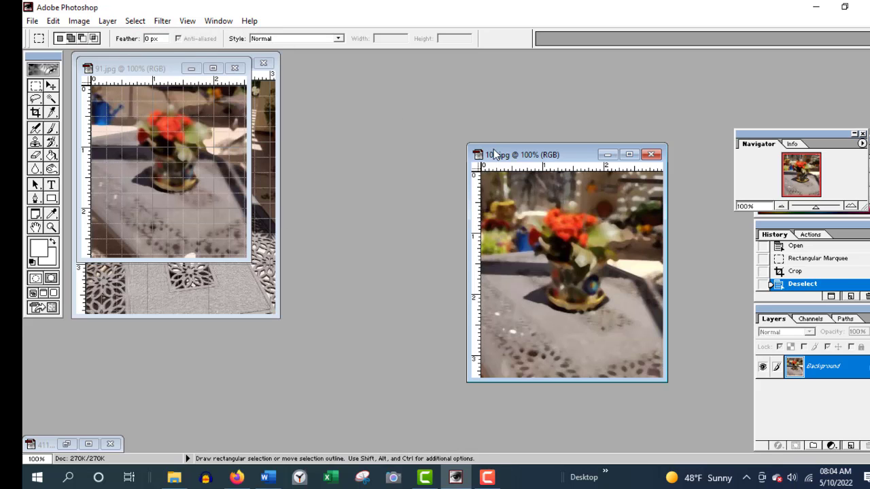
# Crop thin strips off the sides of 101.jpg
pyautogui.moveTo(655, 397); pyautogui.dragTo(655, 397)
pyautogui.click(79, 21)
pyautogui.click(95, 161)
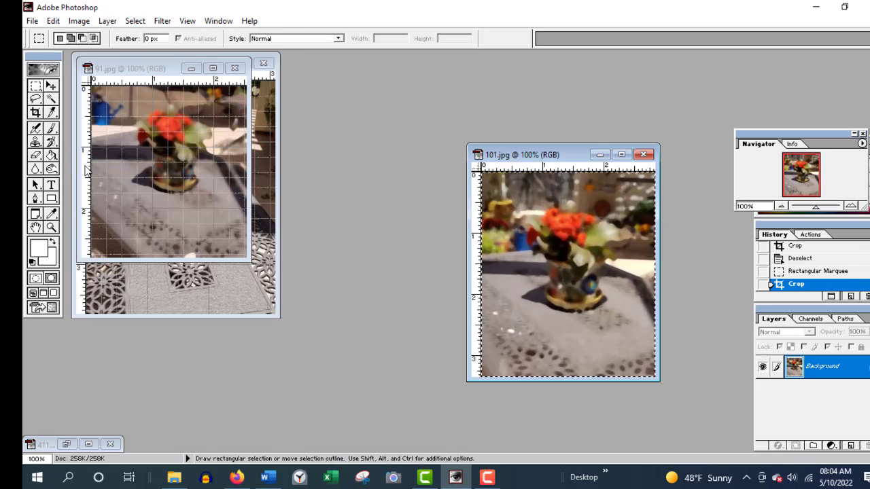
# Increase the brightness of 101.jpg with the Brightness/Contrast adjustment
pyautogui.click(79, 21)
pyautogui.moveTo(97, 54)
pyautogui.click(344, 122)
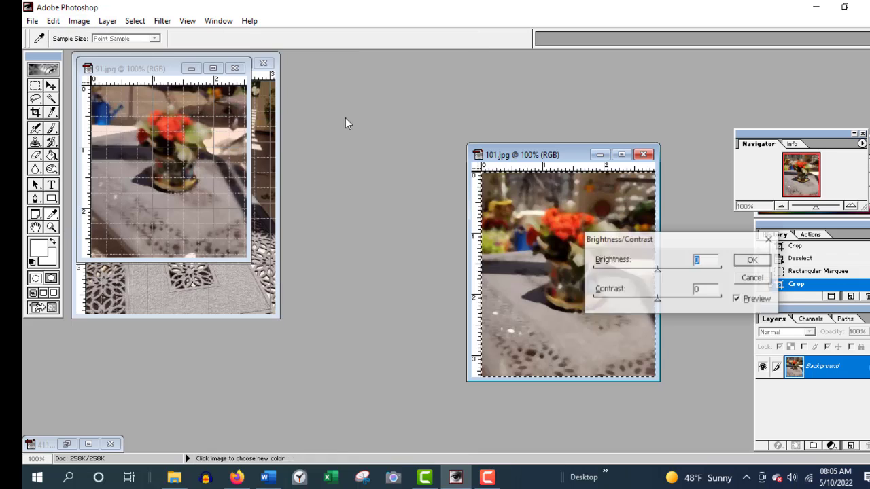
pyautogui.moveTo(657, 271); pyautogui.dragTo(675, 279)
pyautogui.click(752, 259)
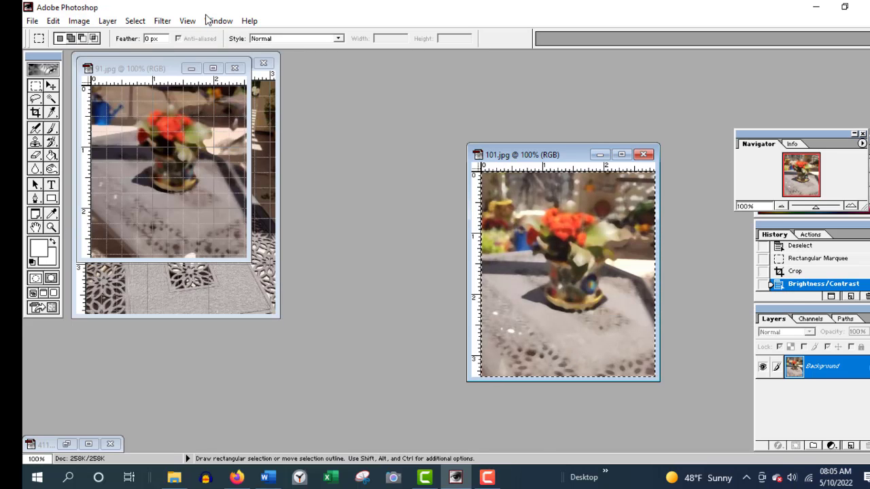
# Crop a last sliver off the top and left edges of 101.jpg and minimize its window
pyautogui.click(136, 21)
pyautogui.click(146, 43)
pyautogui.moveTo(681, 398); pyautogui.dragTo(681, 398)
pyautogui.click(79, 21)
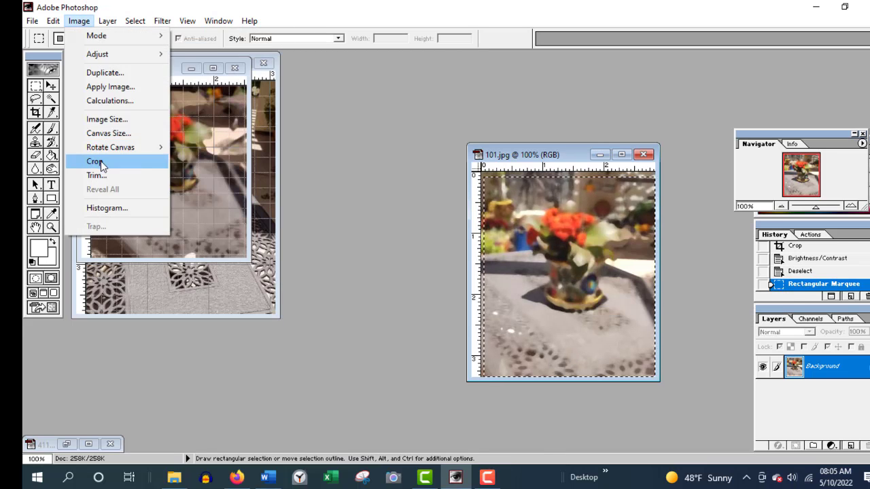
pyautogui.click(100, 162)
pyautogui.click(600, 155)
# Move the 91.jpg window into the empty workspace and hide its grid
pyautogui.moveTo(178, 69); pyautogui.dragTo(506, 157)
pyautogui.click(187, 21)
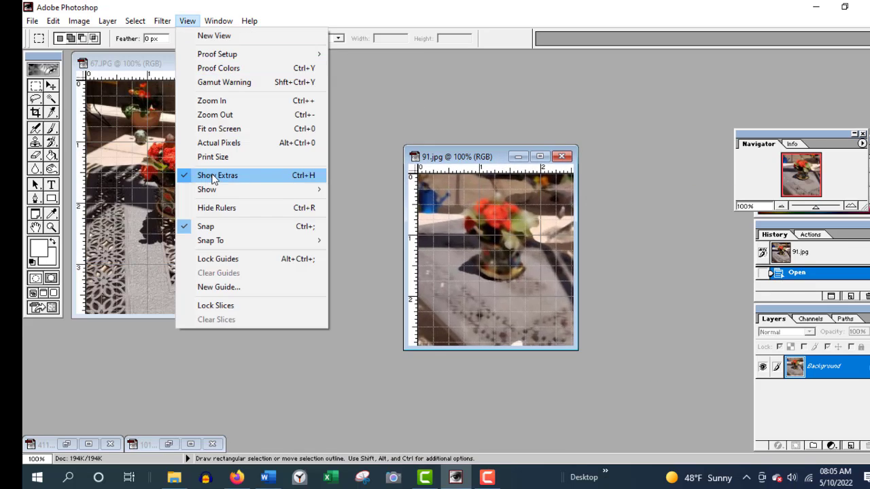
pyautogui.click(211, 176)
# Enlarge the 91.jpg window to inspect the photo at 200%, then minimize it
pyautogui.moveTo(577, 349); pyautogui.dragTo(715, 450)
pyautogui.moveTo(575, 157); pyautogui.dragTo(497, 61)
pyautogui.moveTo(636, 354); pyautogui.dragTo(695, 450)
pyautogui.hotkey('ctrl', '-')
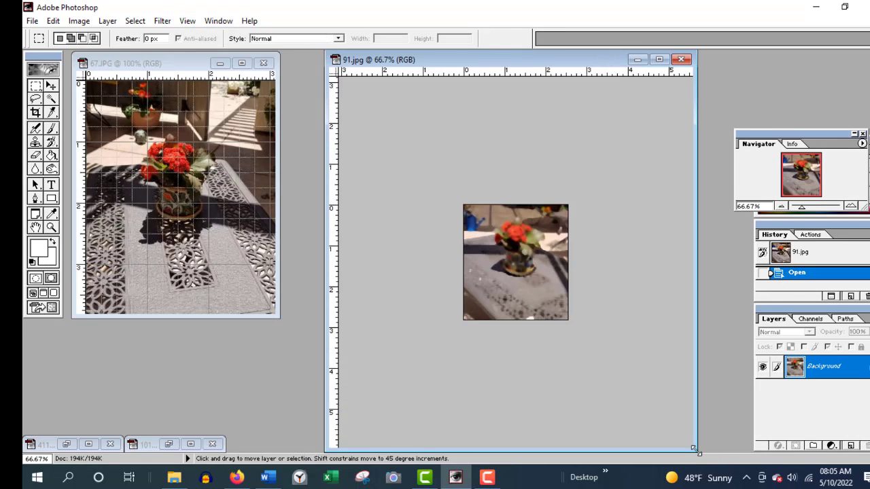
pyautogui.hotkey('ctrl', '+')
pyautogui.hotkey('ctrl', '+')
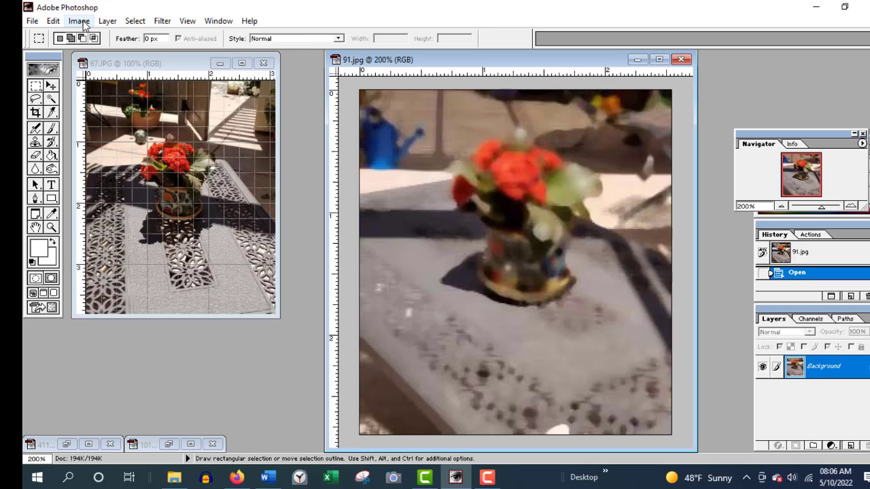
pyautogui.moveTo(345, 59); pyautogui.dragTo(345, 148)
pyautogui.click(638, 150)
# Move the 67.JPG window to the middle of the workspace and hide its grid
pyautogui.moveTo(167, 62); pyautogui.dragTo(469, 130)
pyautogui.click(188, 21)
pyautogui.click(204, 36)
pyautogui.click(372, 138)
pyautogui.click(284, 83)
pyautogui.click(187, 21)
pyautogui.click(212, 176)
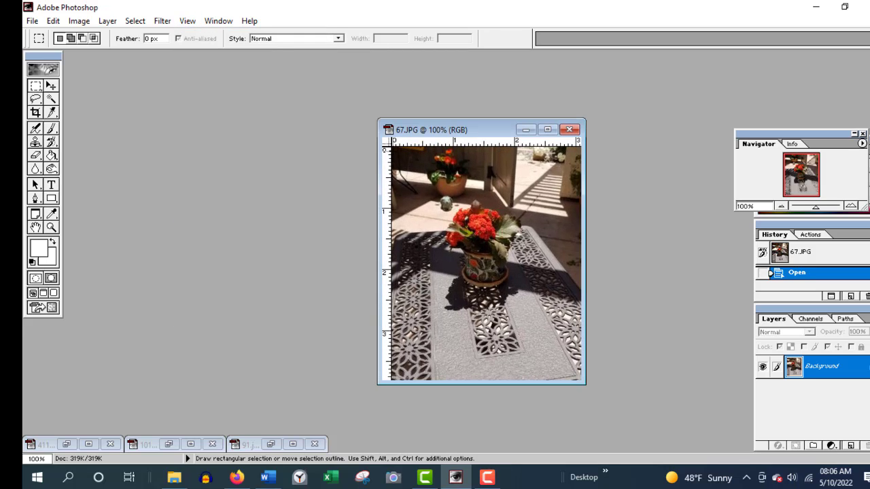
pyautogui.click(136, 21)
pyautogui.click(145, 34)
pyautogui.click(135, 21)
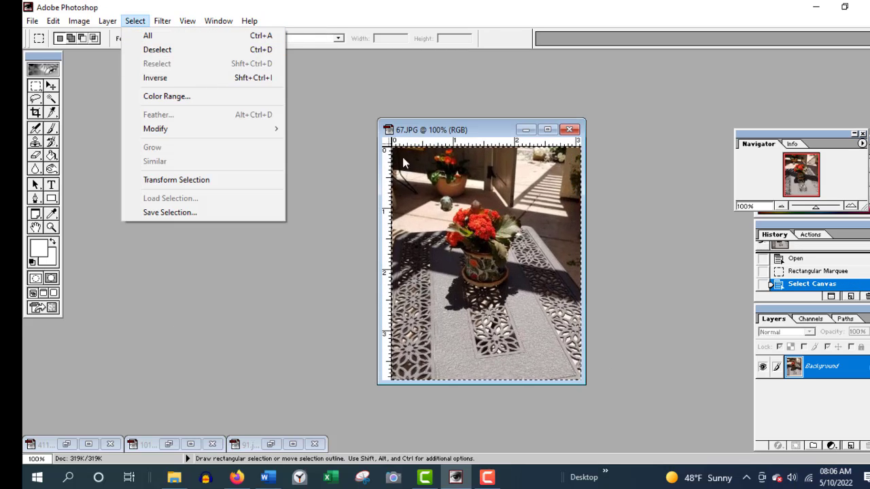
pyautogui.click(149, 51)
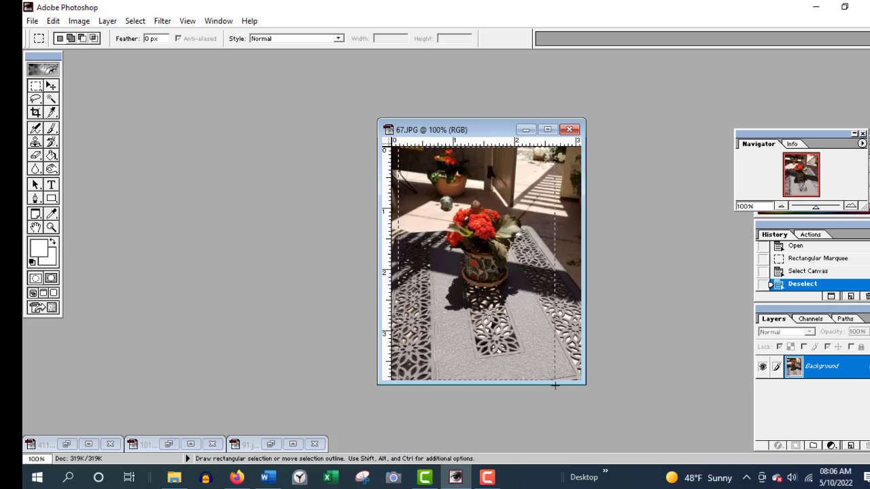
# Replace the marquee on 67.JPG with a full-width one and crop narrow strips off the photo's top and bottom
pyautogui.click(135, 21)
pyautogui.click(149, 51)
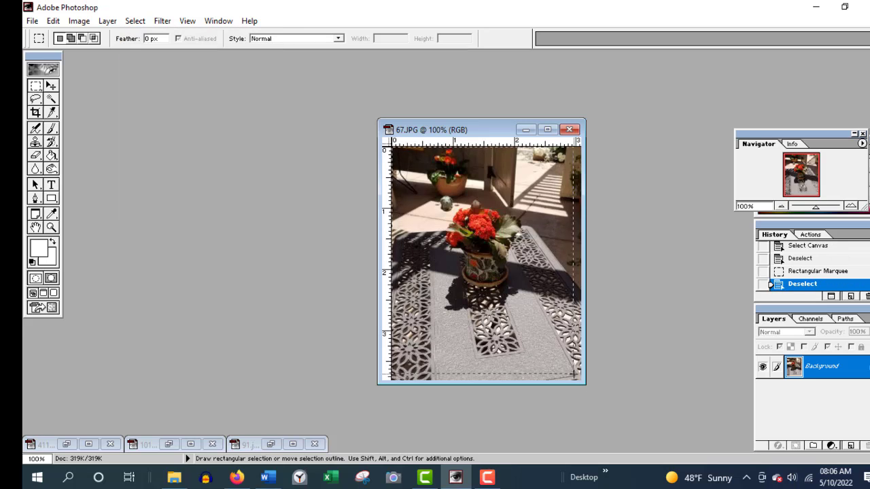
pyautogui.click(79, 21)
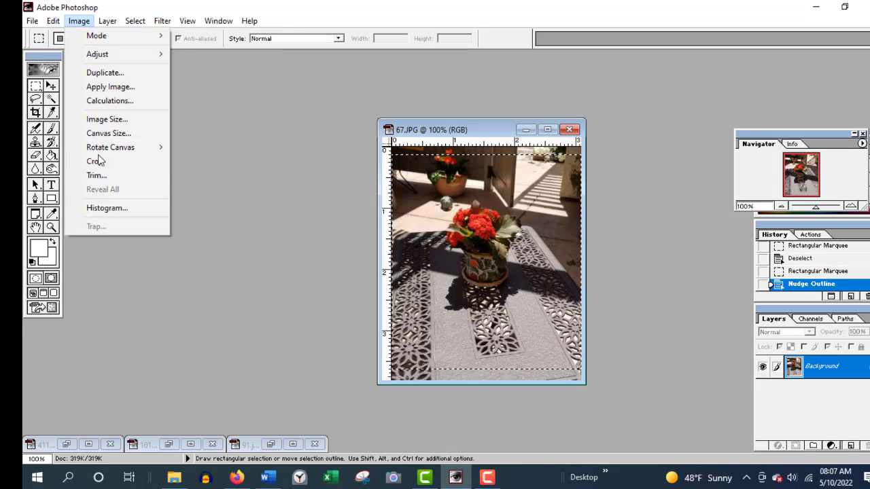
pyautogui.click(94, 161)
# Brighten 67.JPG with the Brightness/Contrast adjustment
pyautogui.click(78, 21)
pyautogui.moveTo(102, 53)
pyautogui.click(224, 124)
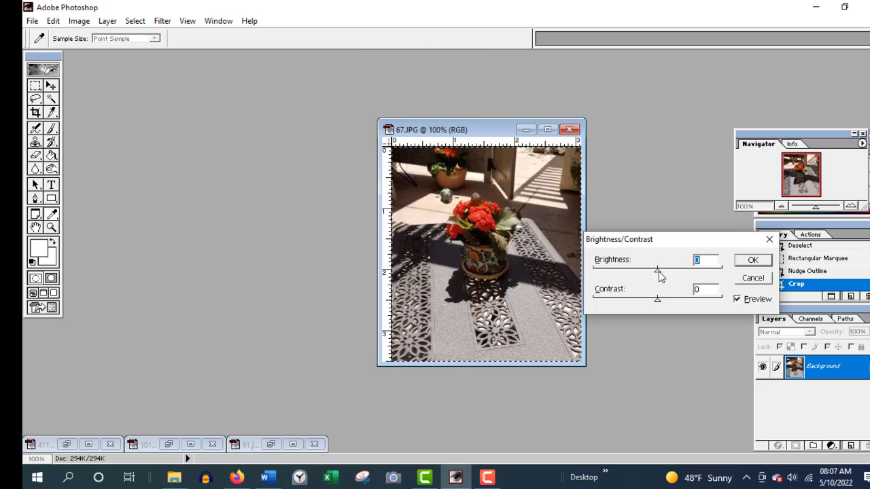
pyautogui.moveTo(657, 273); pyautogui.dragTo(679, 275)
pyautogui.click(747, 259)
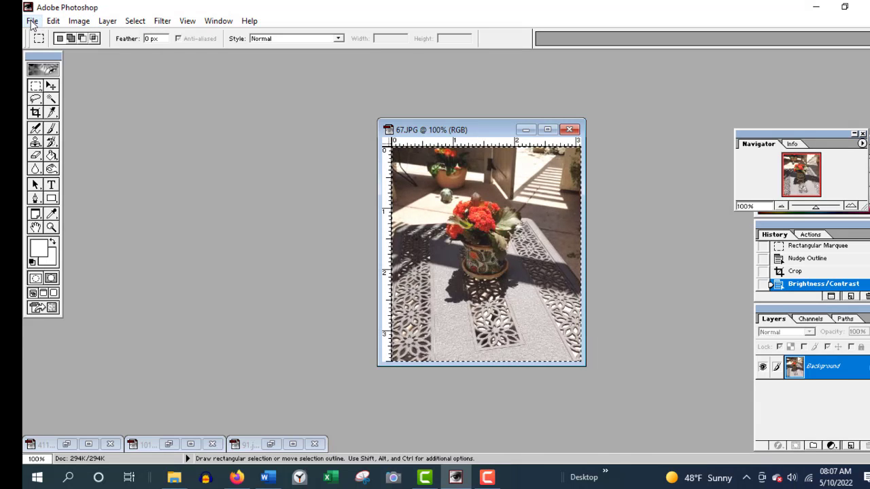
# Resize 67.JPG to a document width of 8 inches with Constrain Proportions turned off
pyautogui.click(79, 21)
pyautogui.click(116, 120)
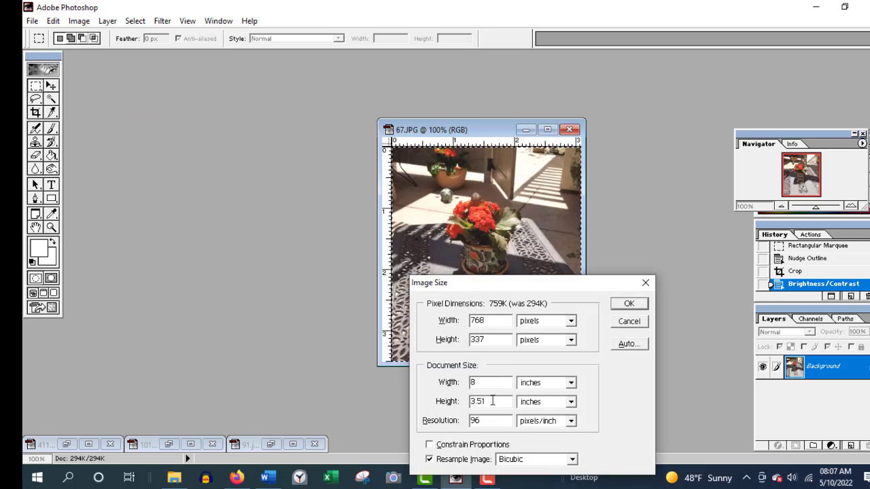
pyautogui.click(629, 304)
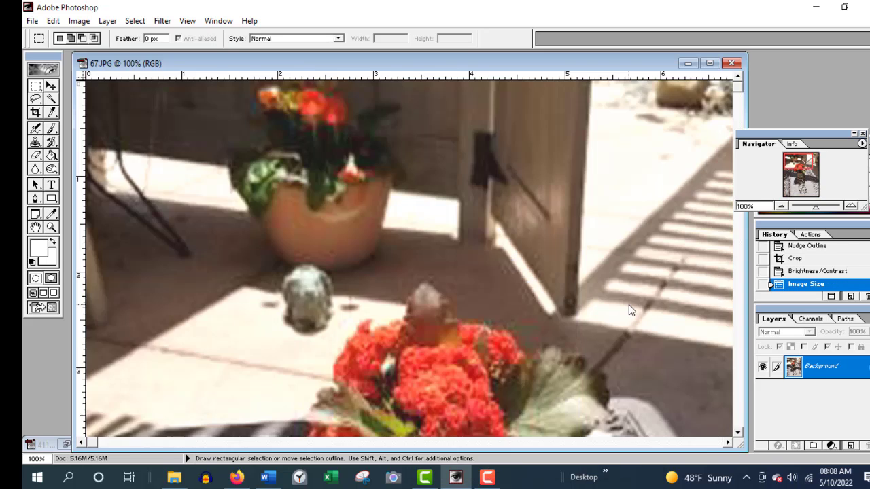
pyautogui.hotkey('ctrl', '0')
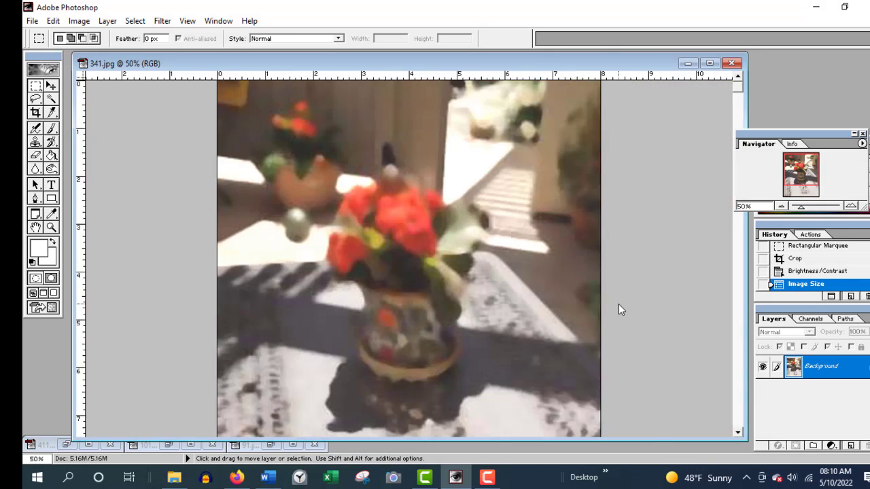
pyautogui.hotkey('ctrl', '-')
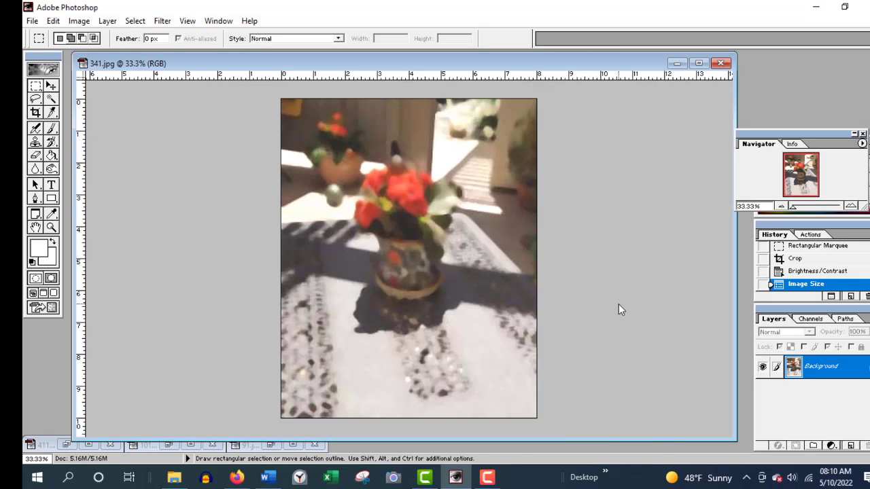
# Set 341.jpg to print scaled to fit the media, using Plain Paper and High print quality in the Canon PRO-100 properties
pyautogui.click(34, 22)
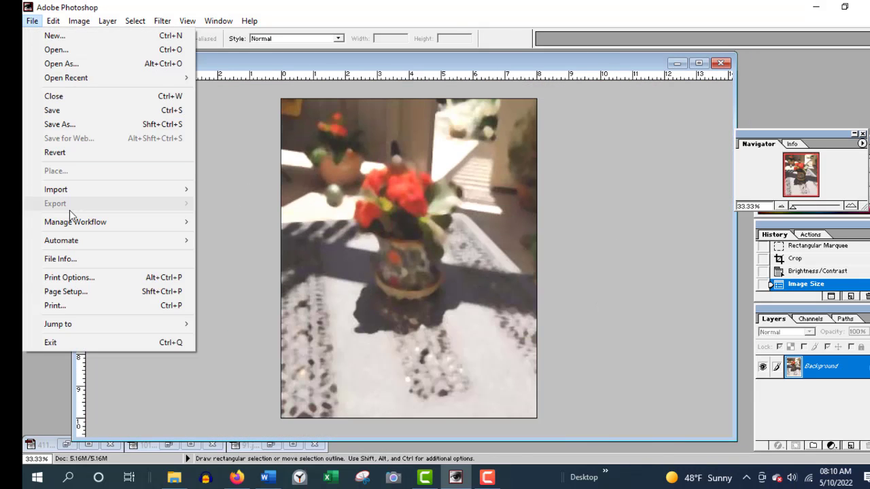
pyautogui.click(69, 277)
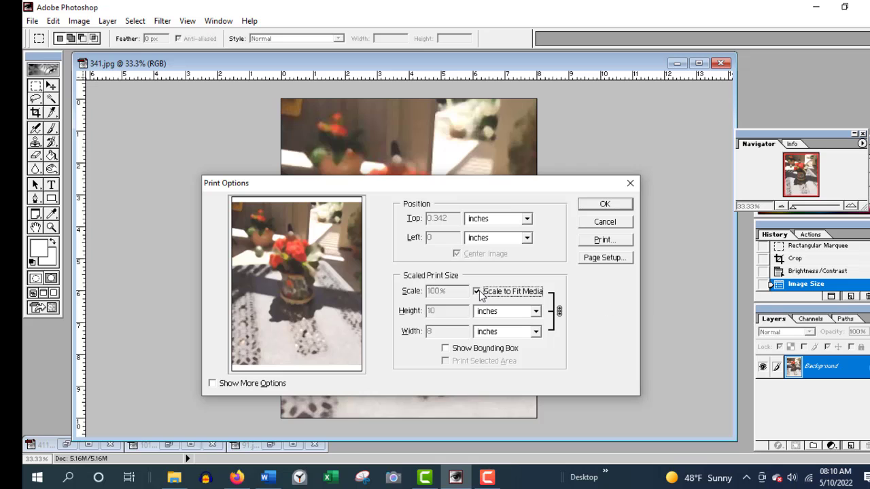
pyautogui.click(604, 257)
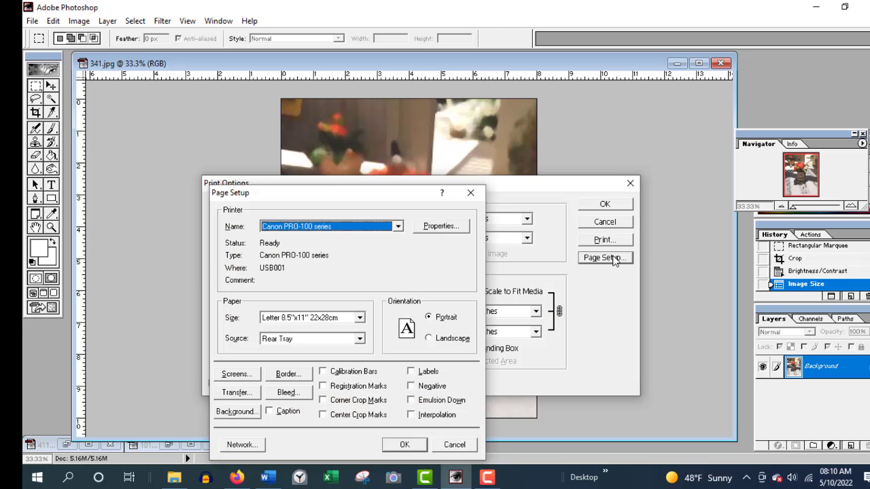
pyautogui.click(441, 226)
pyautogui.click(402, 338)
pyautogui.click(399, 379)
pyautogui.click(399, 379)
pyautogui.click(400, 389)
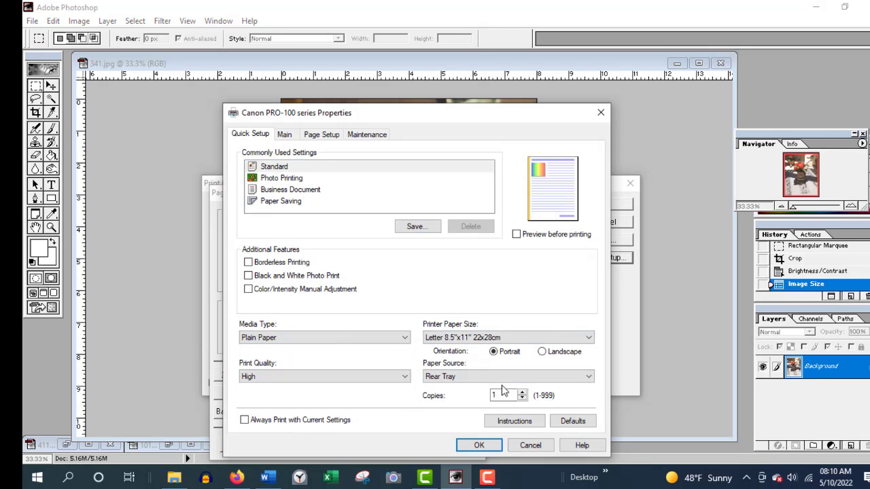
pyautogui.click(485, 445)
pyautogui.click(405, 445)
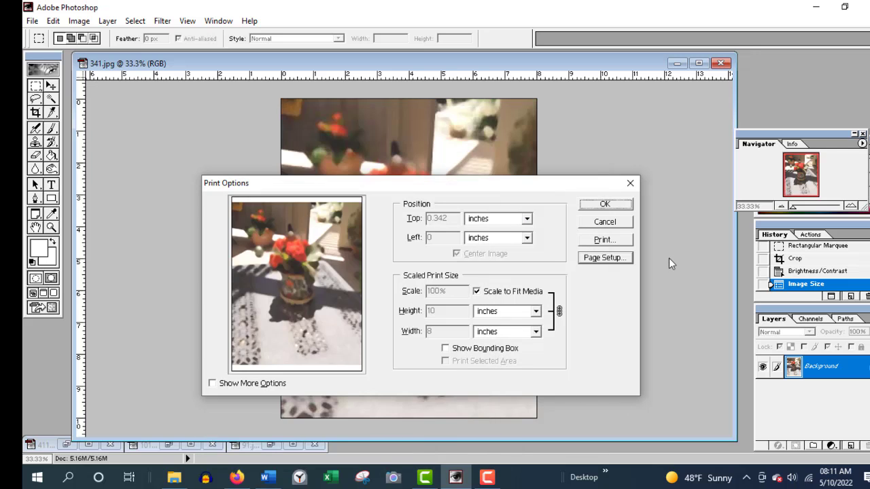
# Print 341.jpg on the Canon PRO-100 with a print range of All and one copy
pyautogui.click(611, 245)
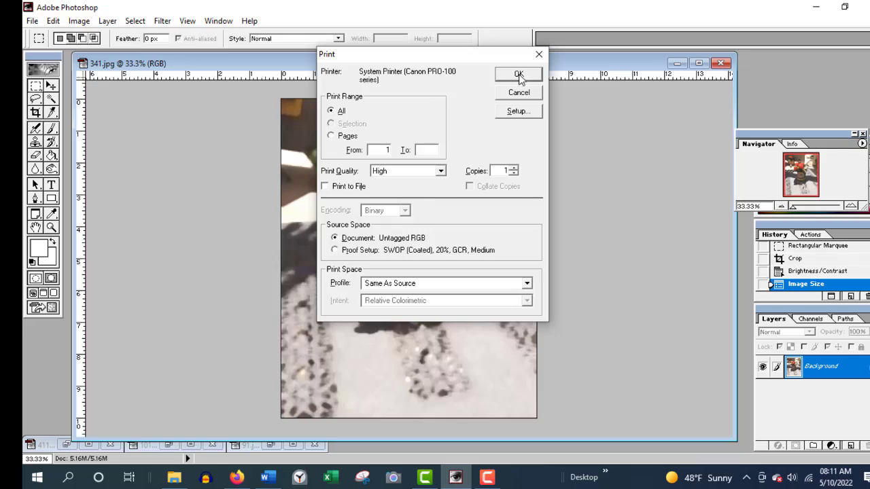
pyautogui.click(518, 75)
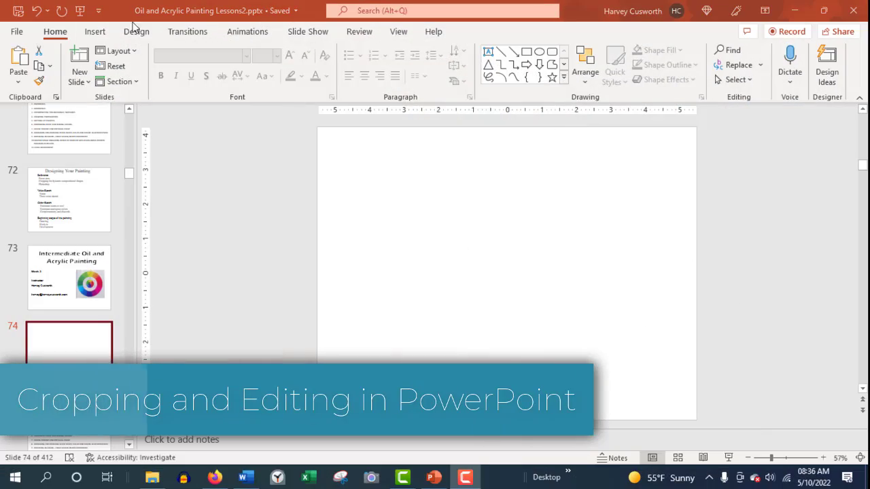
# In PowerPoint, start inserting a picture on blank slide 74 and browse to Adult Ed Art School > Oil and Acrylic Painting > Demo Reference photos raw
pyautogui.click(96, 33)
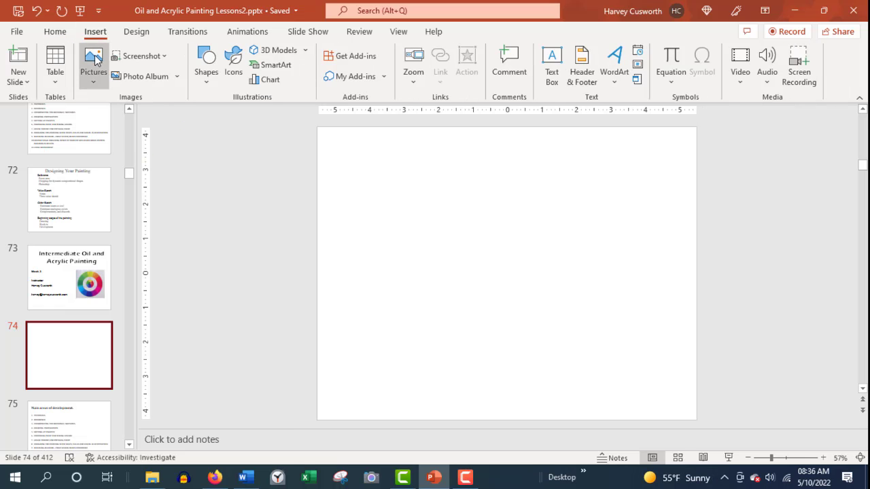
pyautogui.click(93, 72)
pyautogui.click(129, 119)
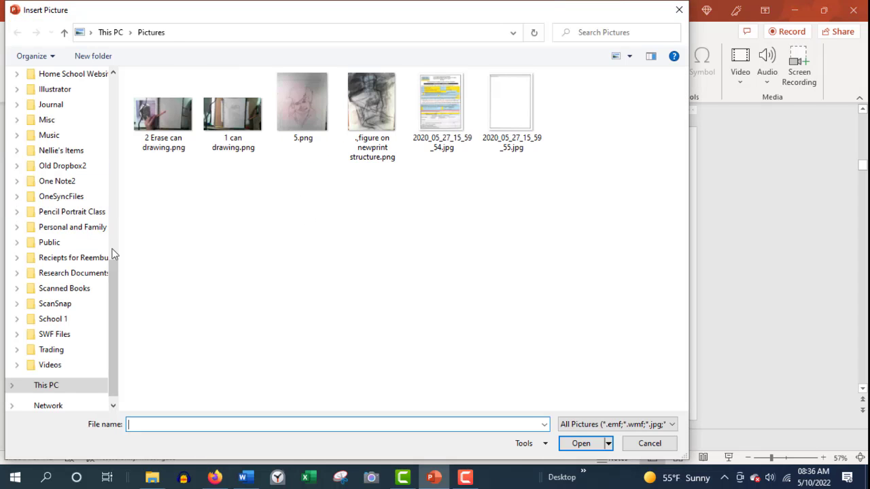
pyautogui.moveTo(113, 275); pyautogui.dragTo(116, 147)
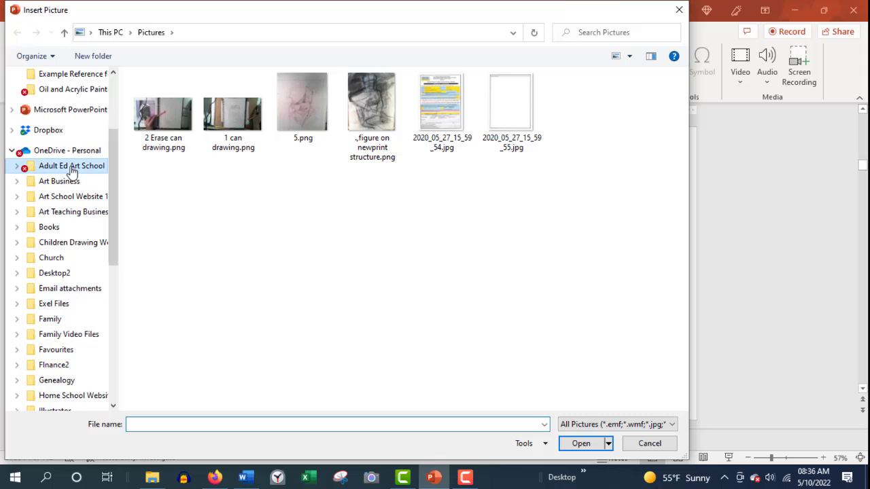
pyautogui.click(71, 170)
pyautogui.doubleClick(189, 201)
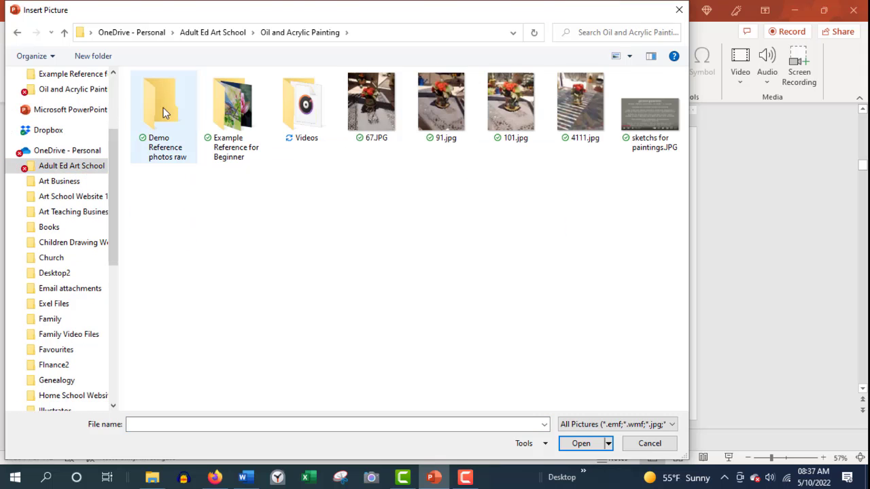
pyautogui.doubleClick(163, 110)
# Insert the portrait photo of the red-flowered pot on the patio table in front of the open gate onto slide 74
pyautogui.scroll(-5, 420, 291)
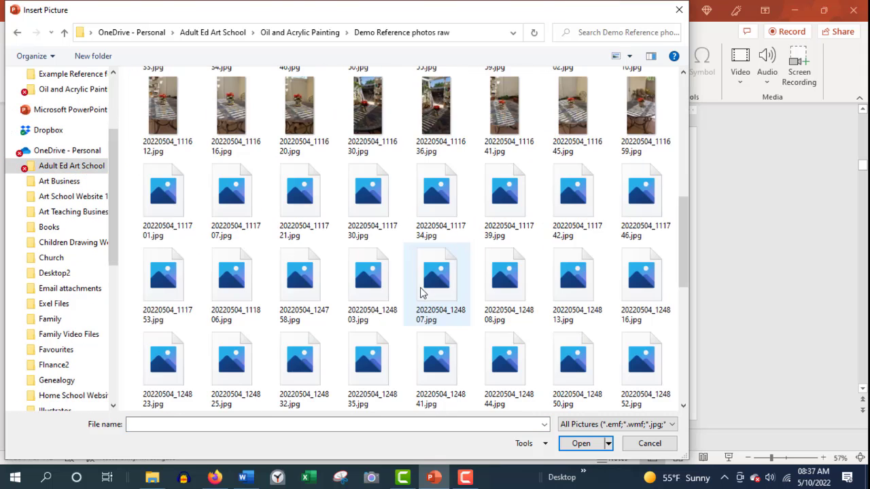
pyautogui.scroll(-3, 420, 292)
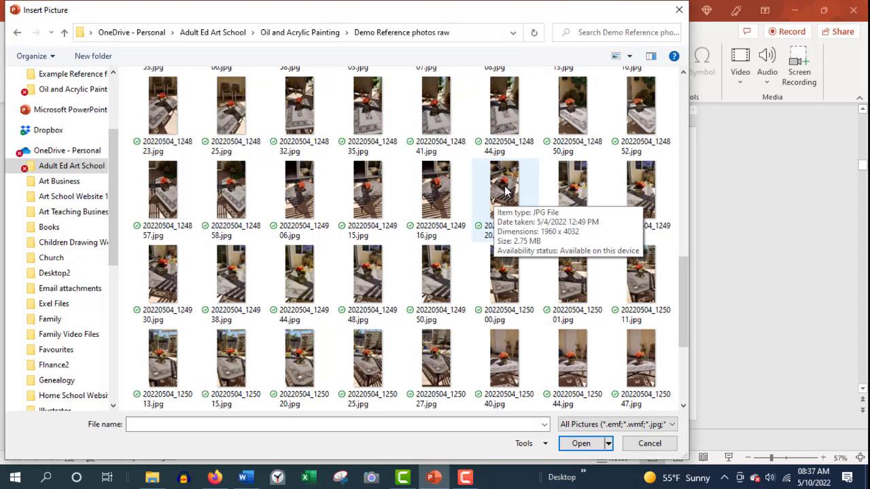
pyautogui.click(435, 108)
pyautogui.click(574, 443)
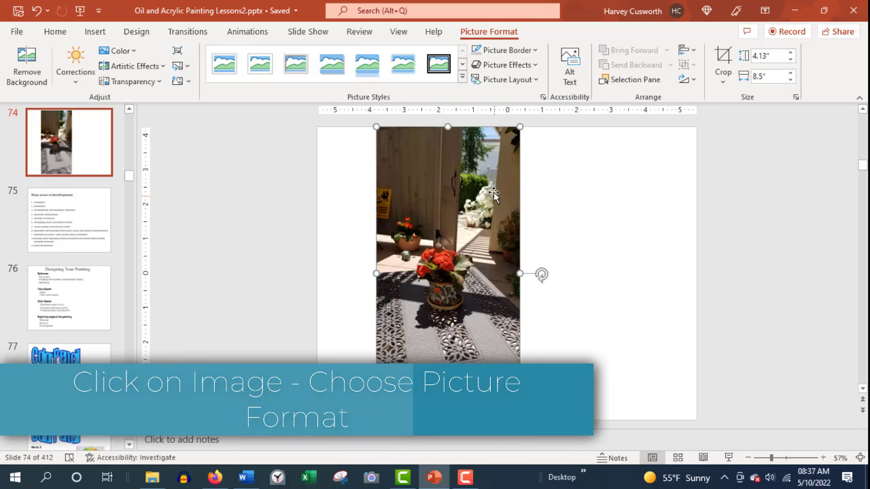
# Crop the photo's top and bottom to frame the flower pot and enlarge it to the slide's full height, about 7 by 8.5 inches
pyautogui.click(723, 64)
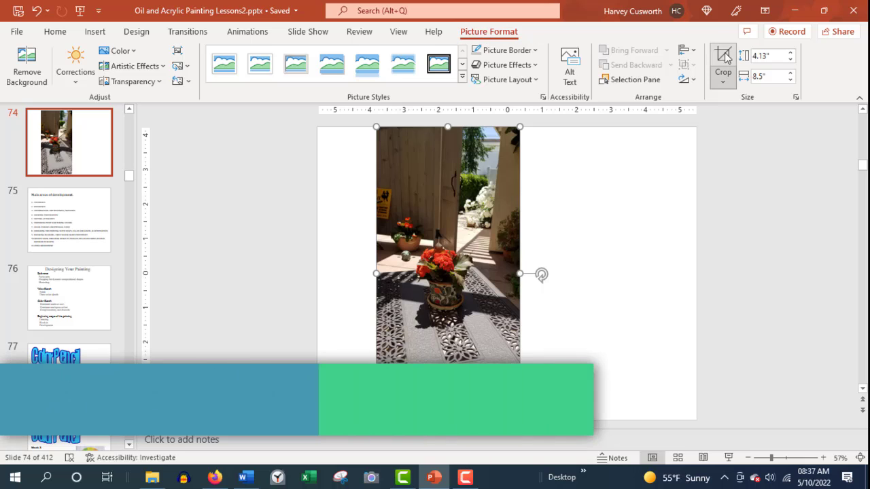
pyautogui.moveTo(447, 132); pyautogui.dragTo(452, 202)
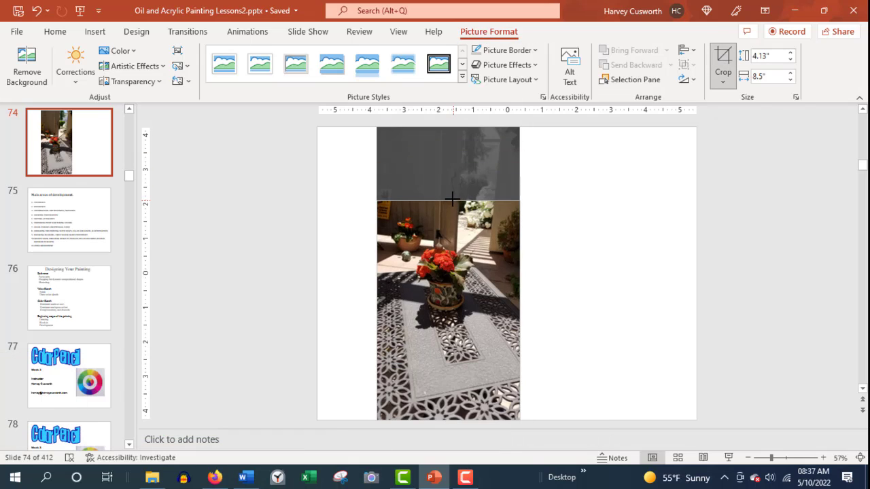
pyautogui.moveTo(447, 420); pyautogui.dragTo(456, 372)
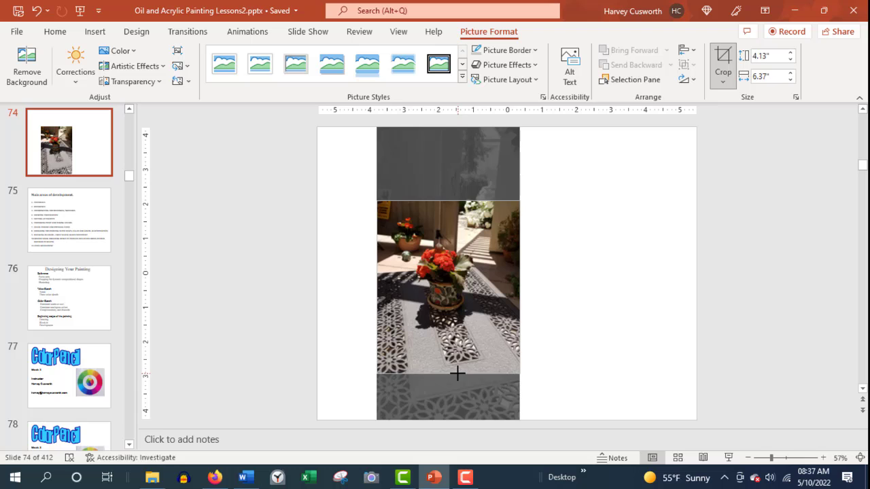
pyautogui.click(605, 378)
pyautogui.moveTo(520, 370); pyautogui.dragTo(588, 420)
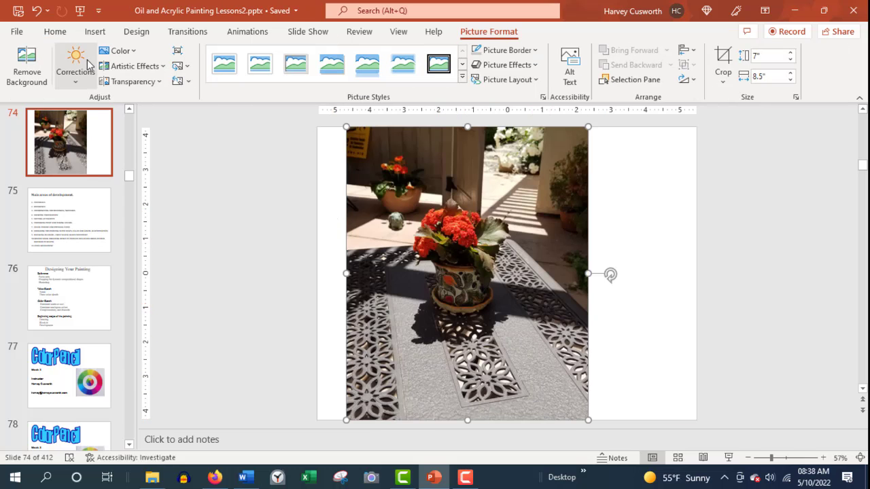
# Apply the Brightness/Contrast correction preset that is one level brighter and one level higher in contrast to the cropped photo
pyautogui.click(85, 65)
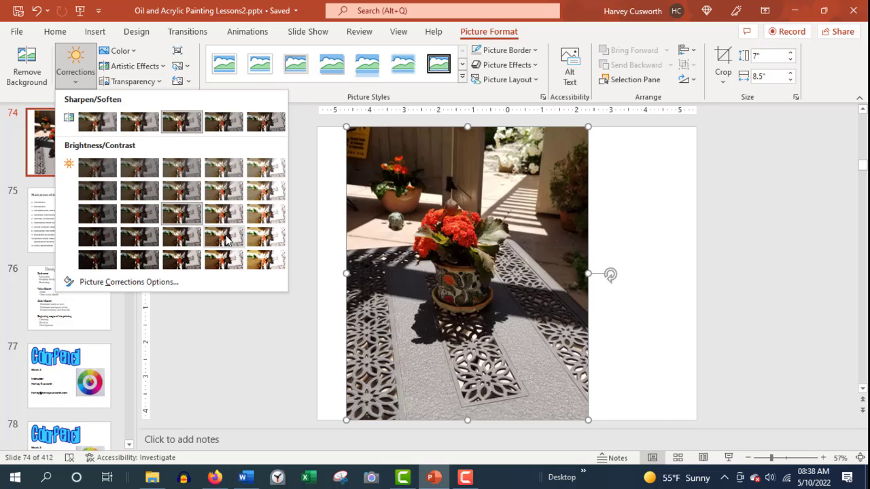
pyautogui.click(225, 236)
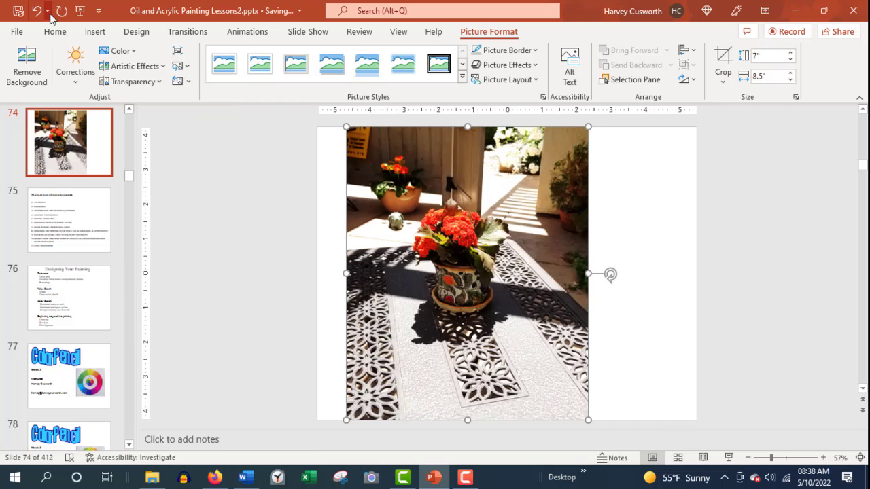